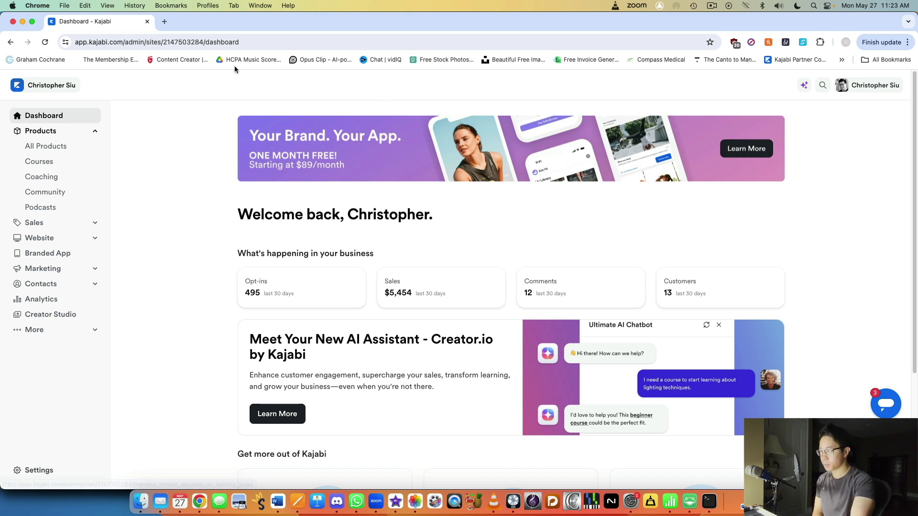
Open the list of all products and look through the existing courses and access groups
click(59, 150)
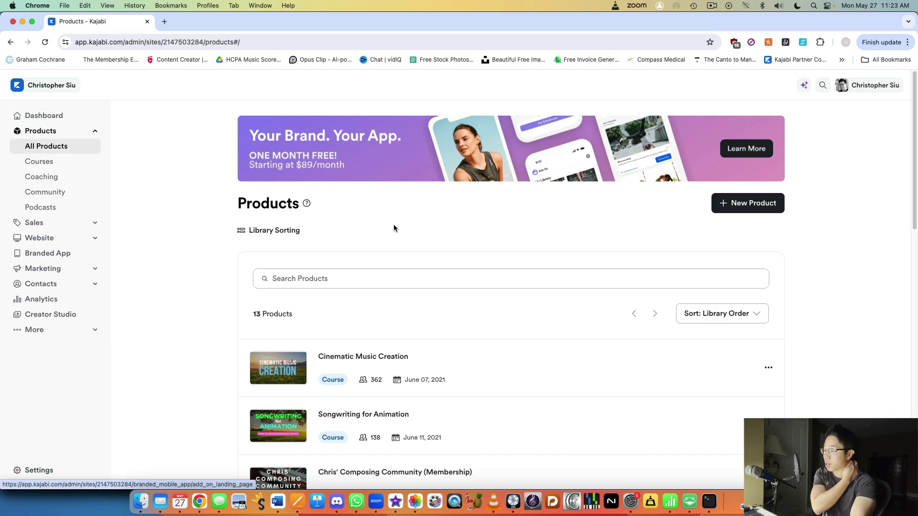
scroll(443, 238, down, 6)
scroll(444, 241, up, 6)
scroll(443, 242, down, 5)
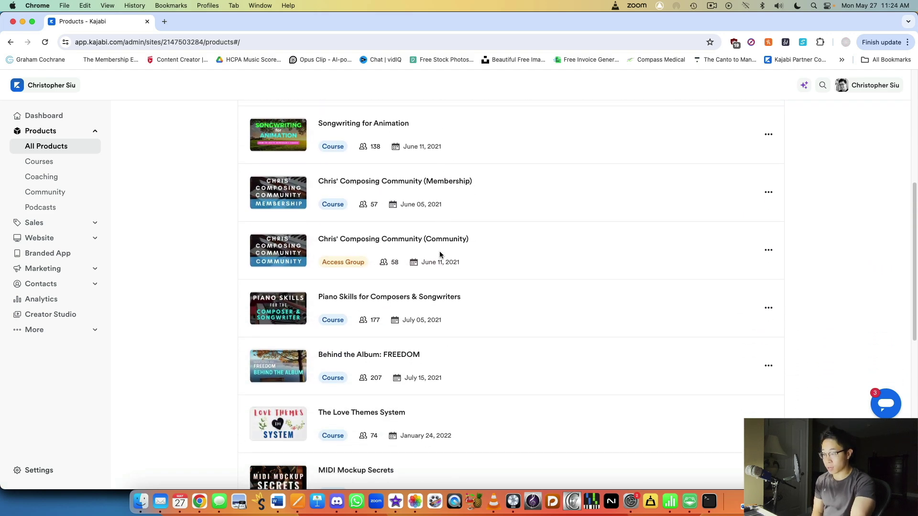
scroll(439, 251, down, 8)
scroll(446, 251, up, 9)
scroll(447, 251, up, 5)
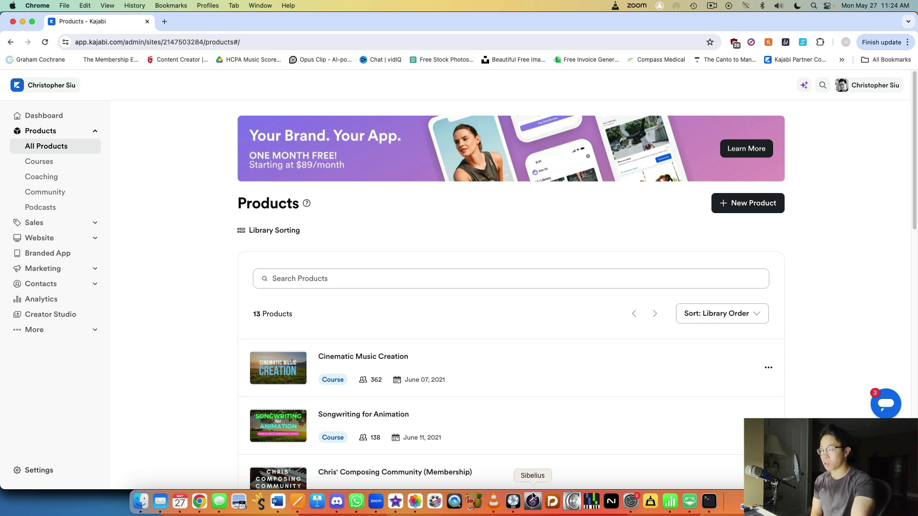
scroll(482, 299, down, 6)
scroll(535, 263, down, 5)
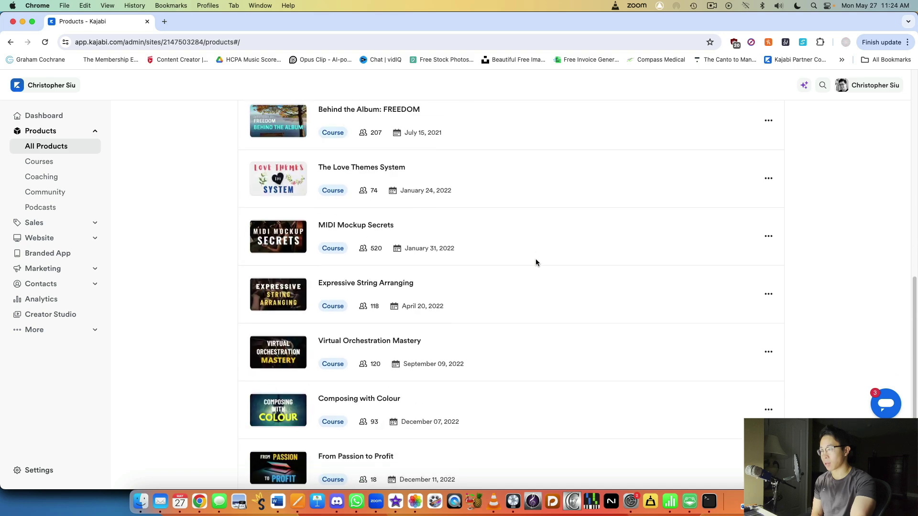
scroll(537, 262, up, 7)
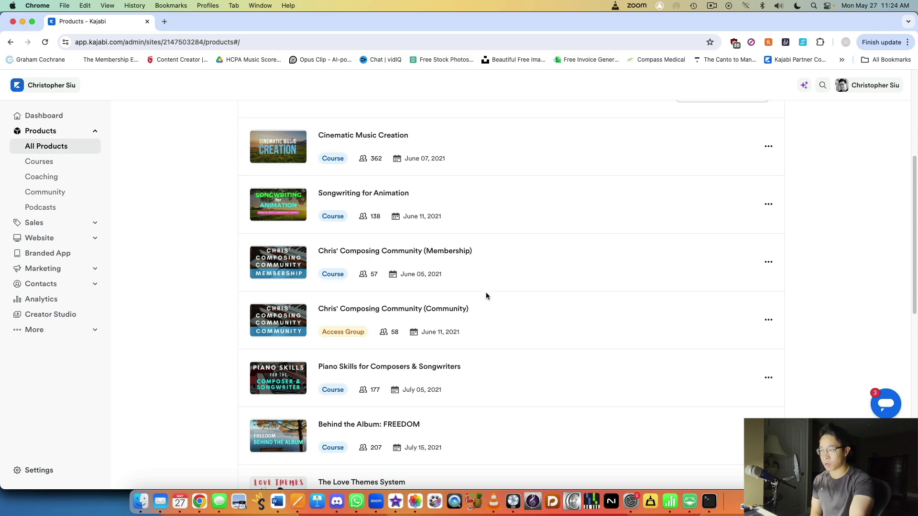
scroll(467, 305, down, 2)
scroll(581, 268, down, 10)
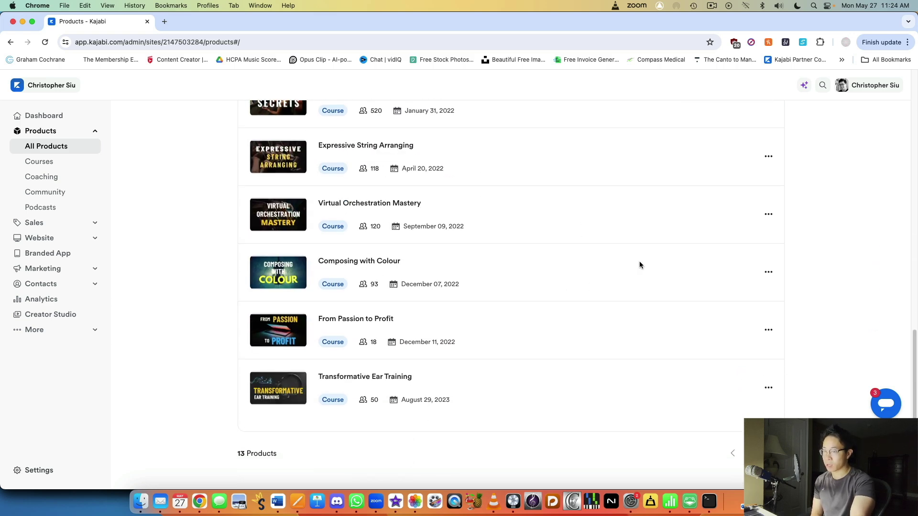
scroll(619, 271, up, 10)
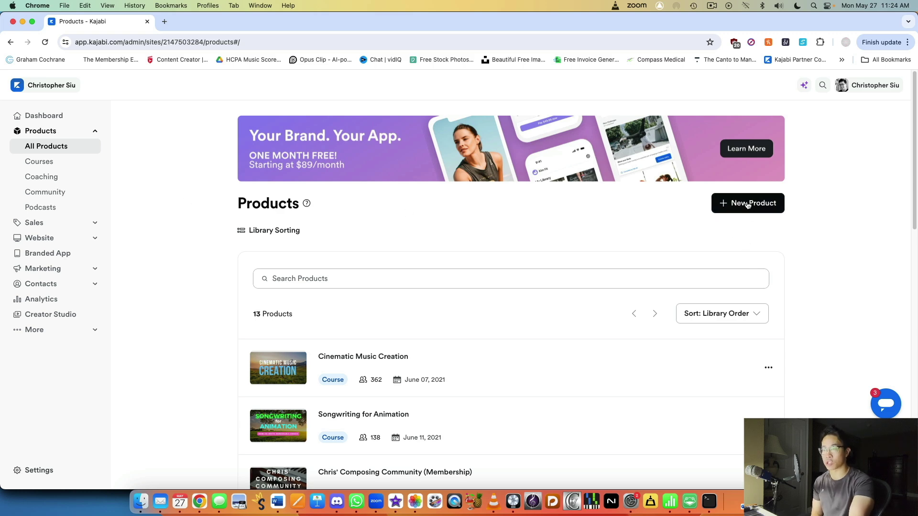
Start a new product, preview the Podcast, Community and Coaching types, and begin creating a Course
click(760, 206)
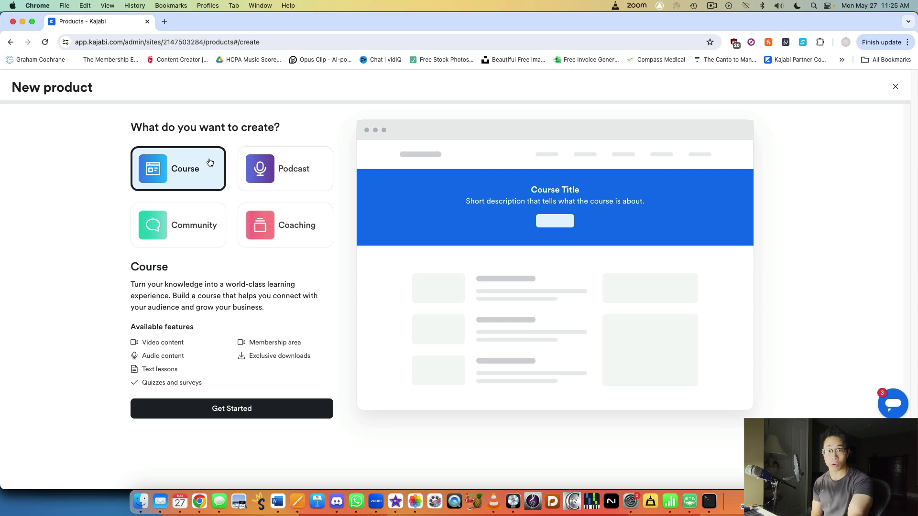
click(313, 178)
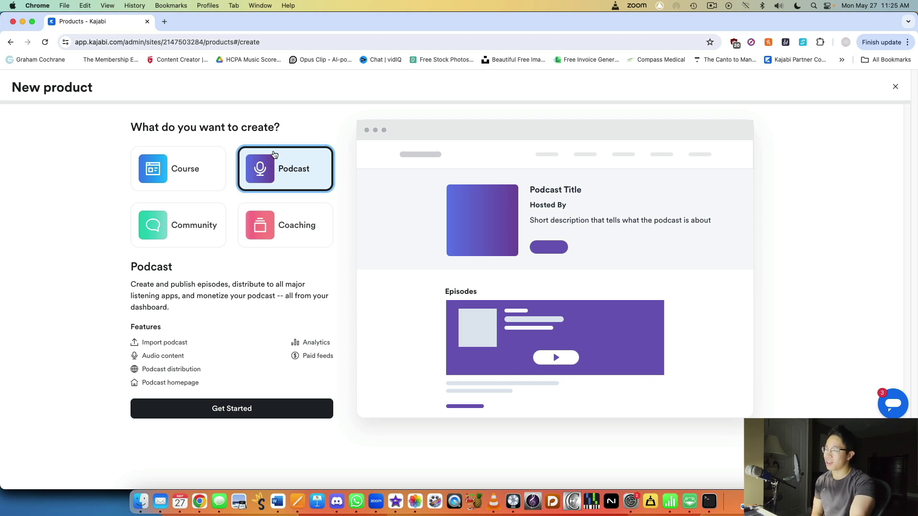
click(209, 205)
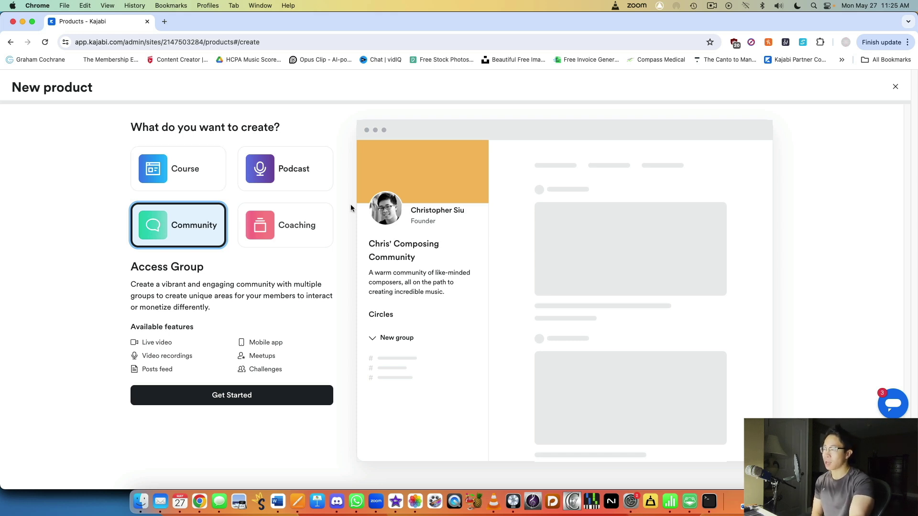
click(327, 226)
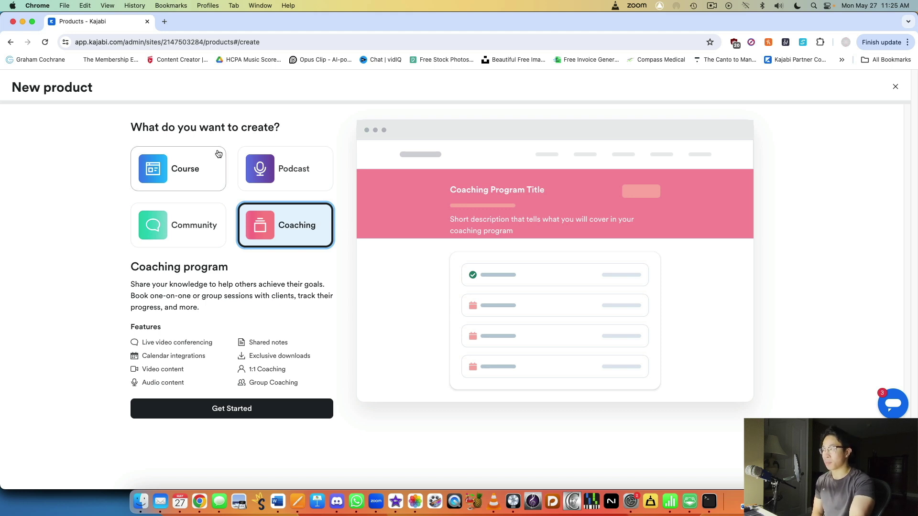
click(203, 174)
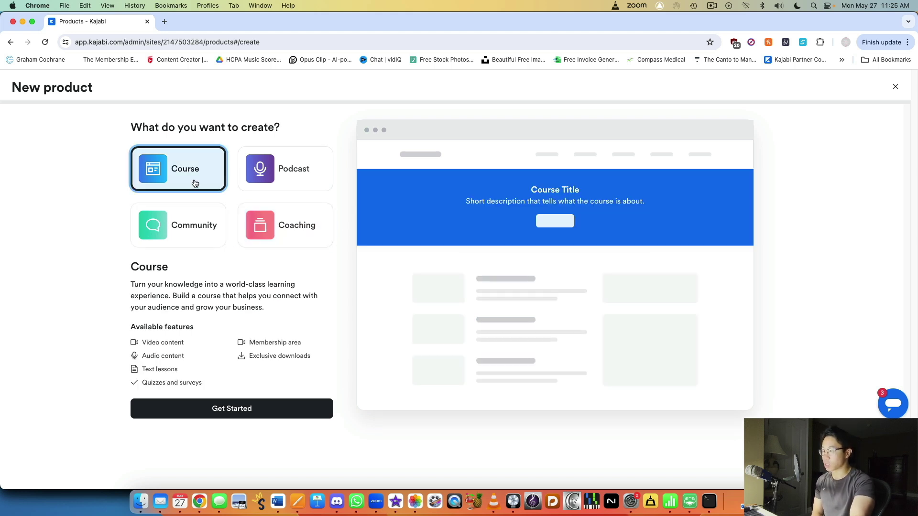
click(244, 409)
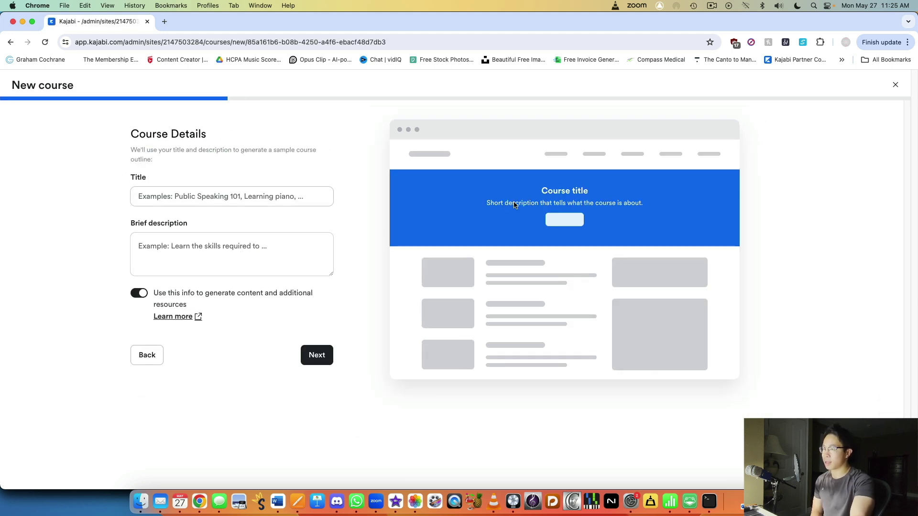
Title the new course "Business course 101!"
click(277, 196)
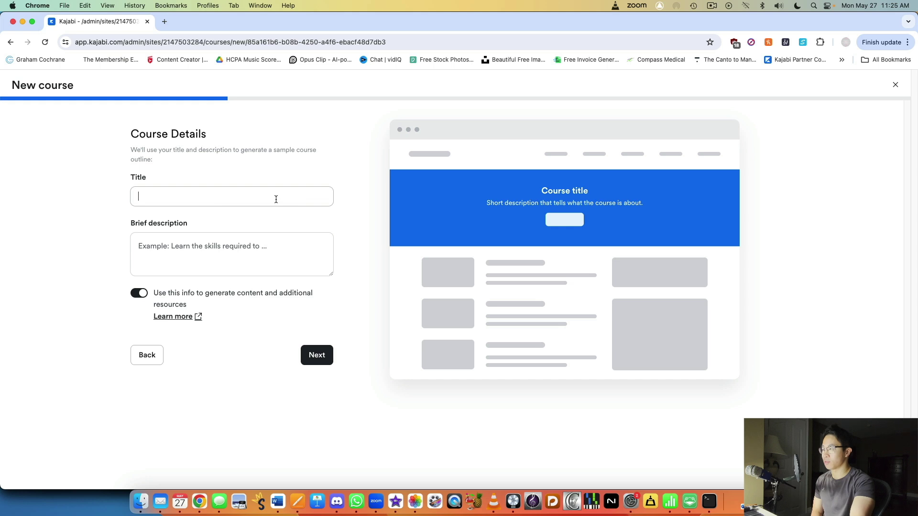
text(Bu)
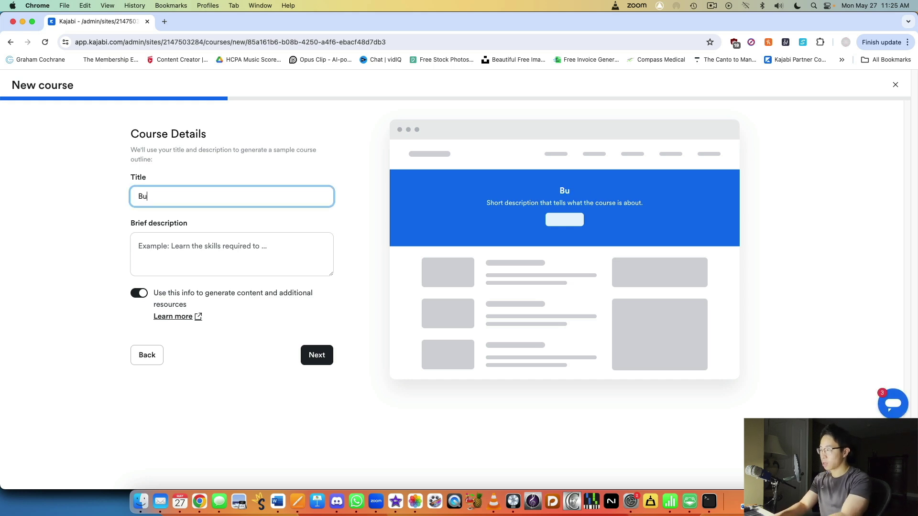
text(siness course 101!)
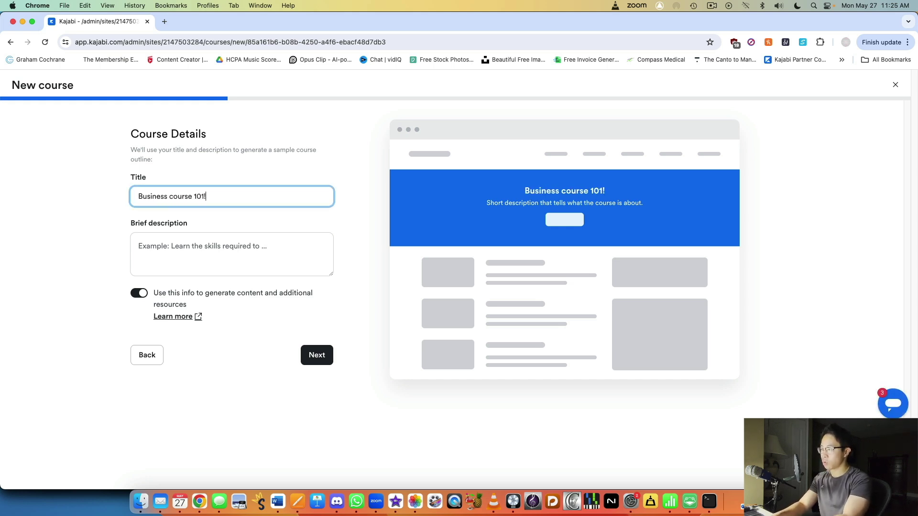
Enter the brief description "Learn how to build a thriving online business!" and continue to the course's appearance settings
click(276, 250)
text(Learn how to buid)
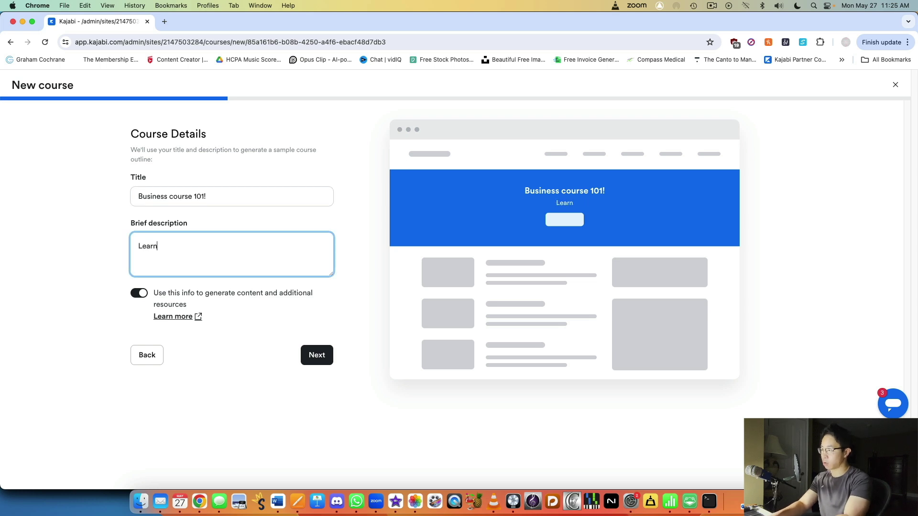
key(BackSpace)
key(BackSpace)
text(ld a thri)
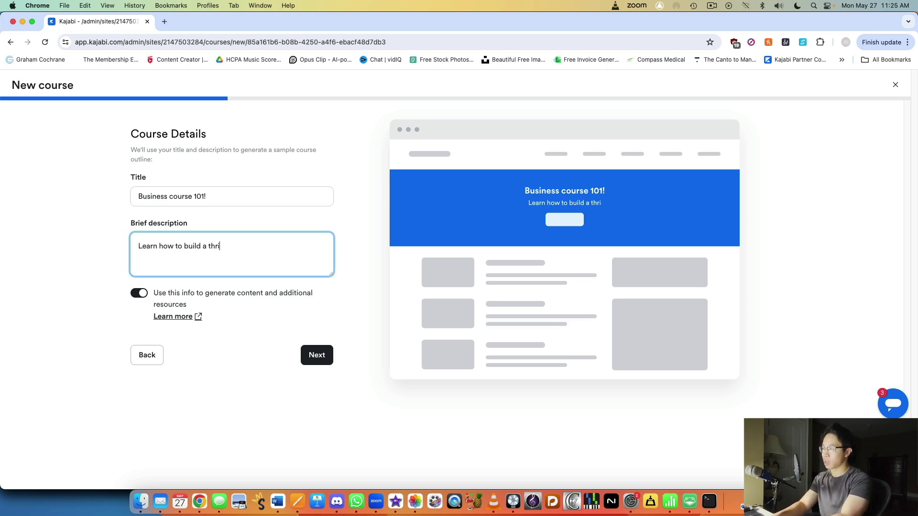
text(ving online business!)
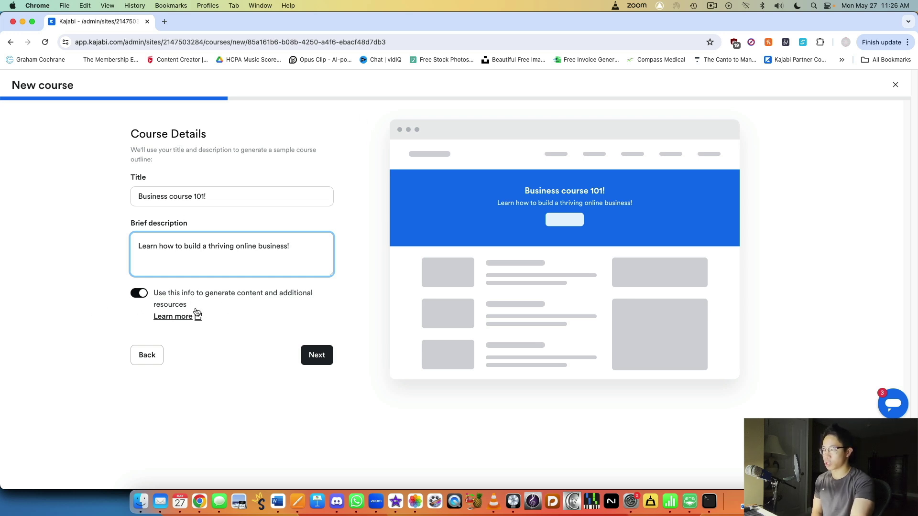
click(329, 353)
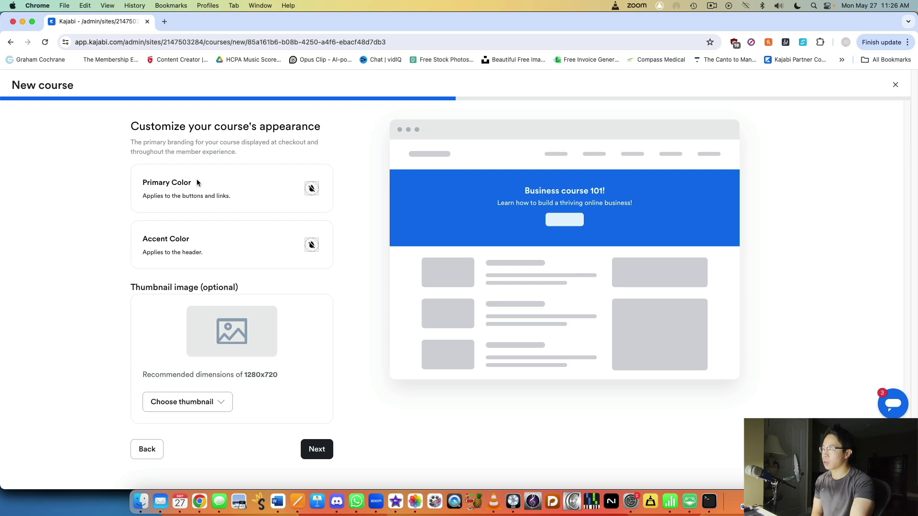
Set the course's primary color to the bright green swatch
click(315, 193)
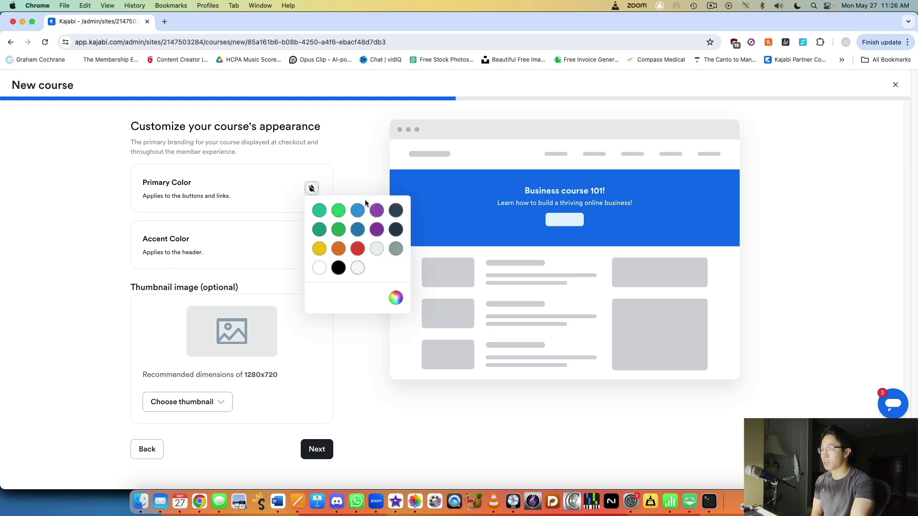
click(338, 211)
click(348, 181)
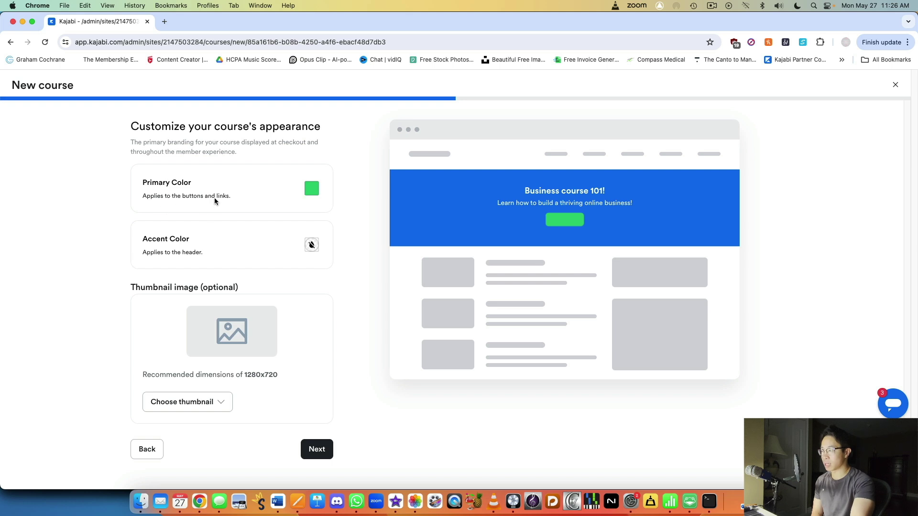
Change the course's primary color to the teal green swatch
click(307, 195)
click(325, 212)
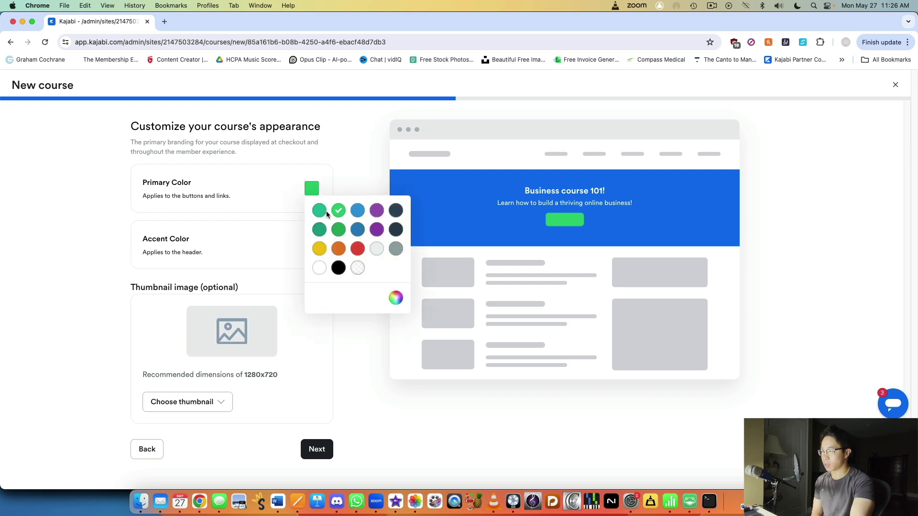
click(359, 178)
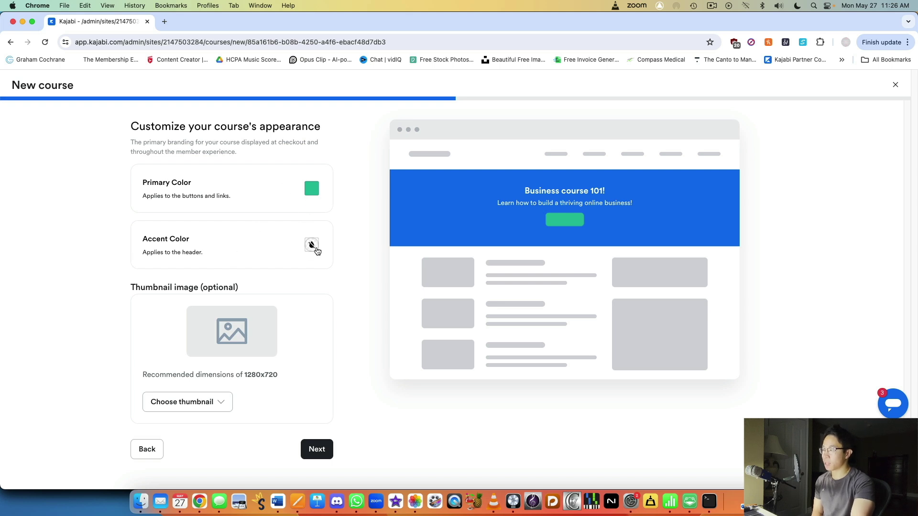
Set the course's accent color to the lighter purple swatch
click(311, 245)
click(377, 267)
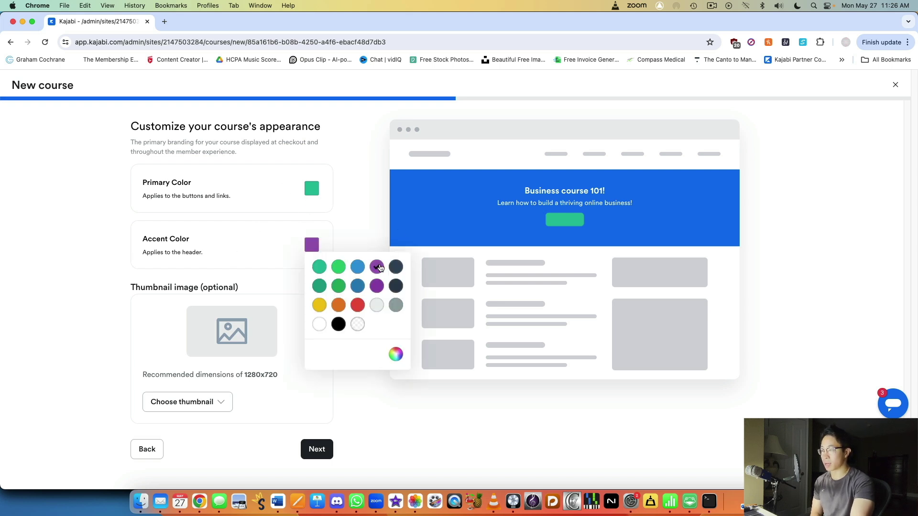
click(363, 243)
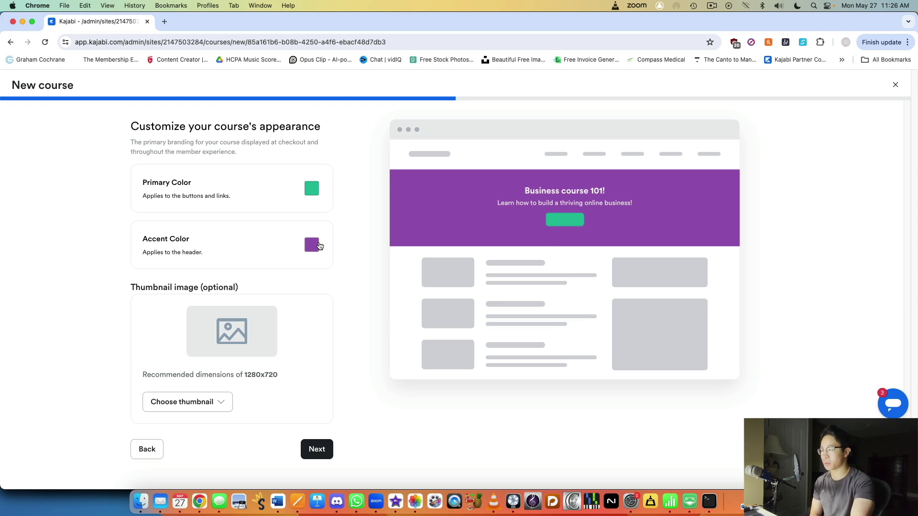
Change the course's accent color to the lighter blue swatch and continue to pricing without a thumbnail
click(312, 245)
click(358, 267)
click(362, 239)
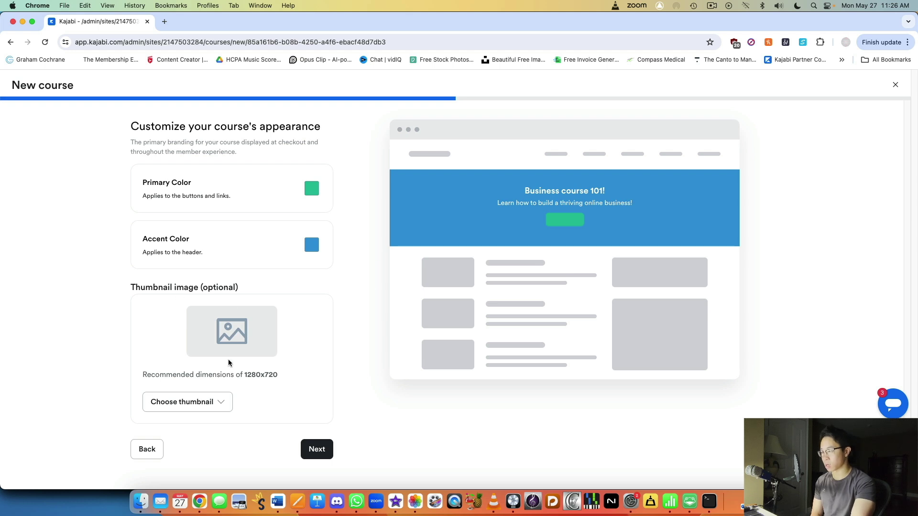
click(317, 449)
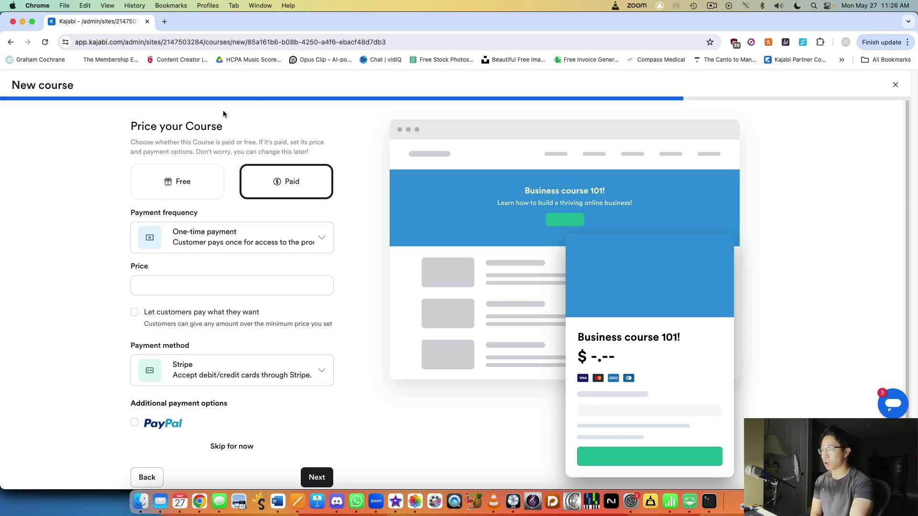
Compare the Free and Paid pricing options, return to Paid, and view the payment frequency choices, keeping One-time payment
click(212, 172)
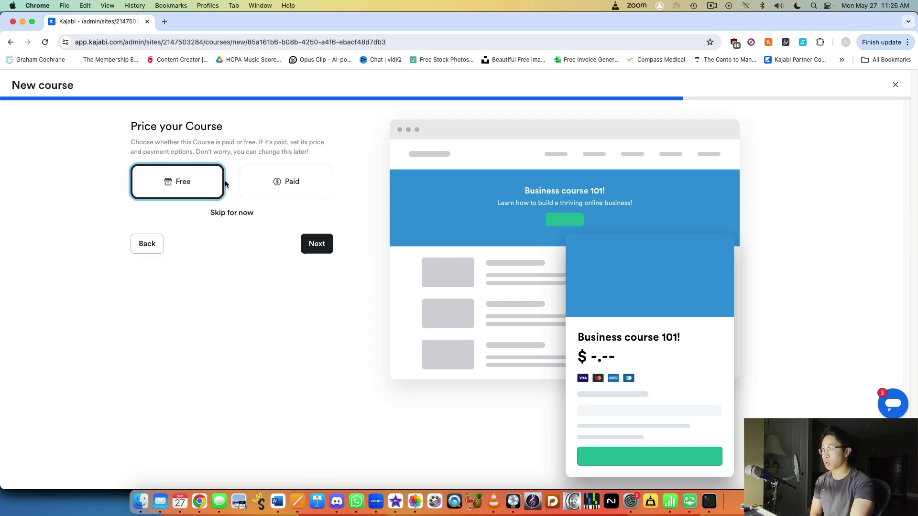
click(281, 186)
scroll(246, 201, down, 1)
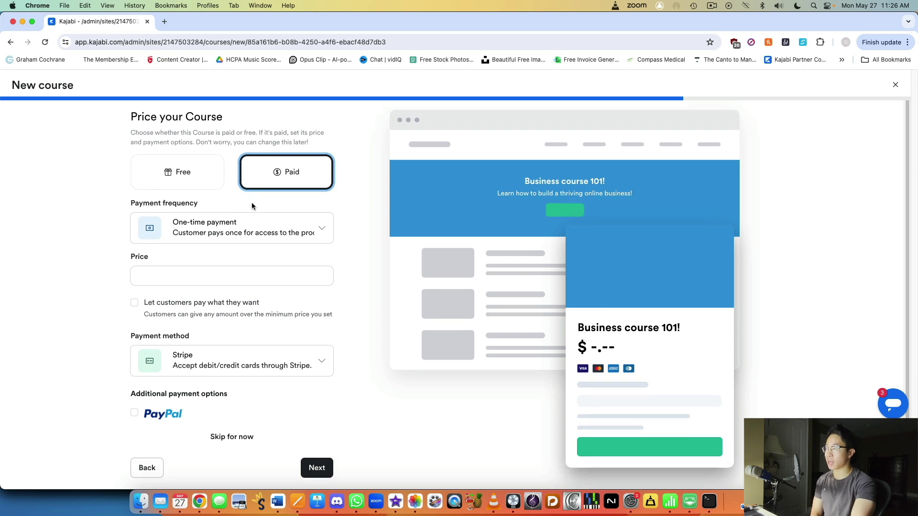
click(229, 221)
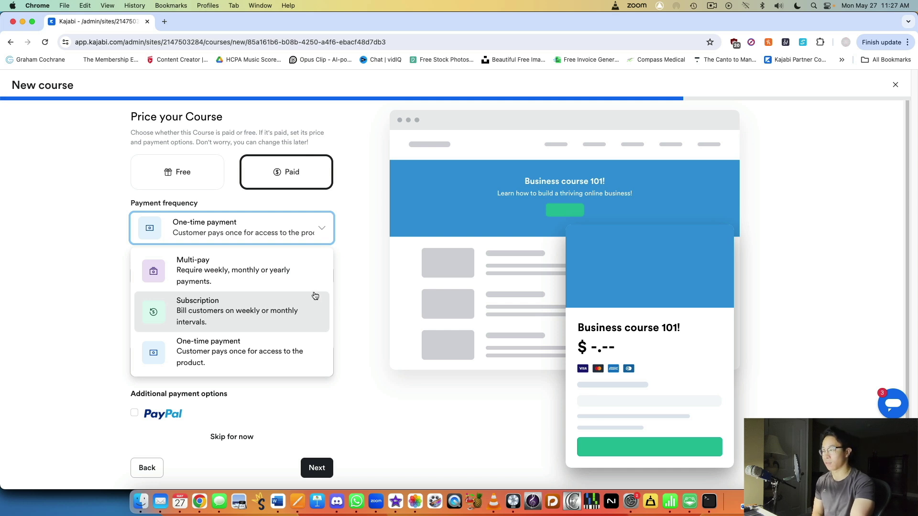
click(369, 263)
Set the one-time price of the course to 297
click(225, 268)
text(2)
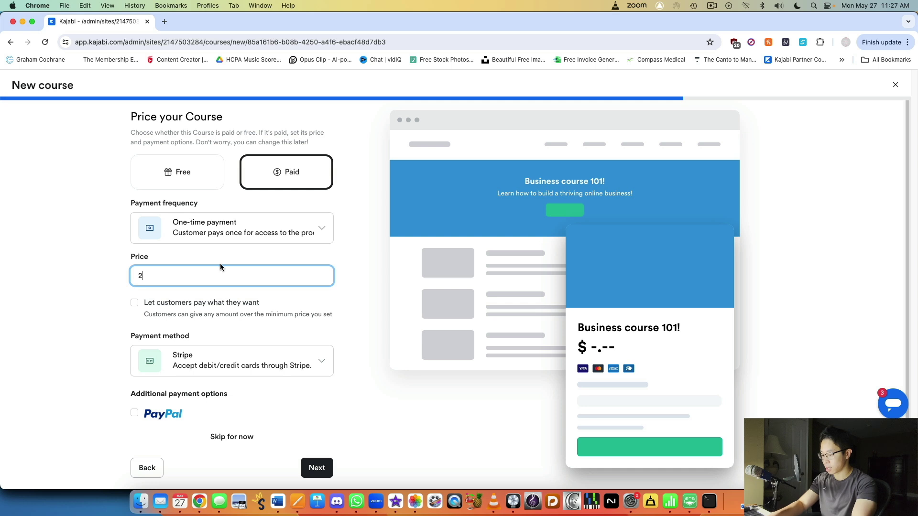
text(97)
click(351, 293)
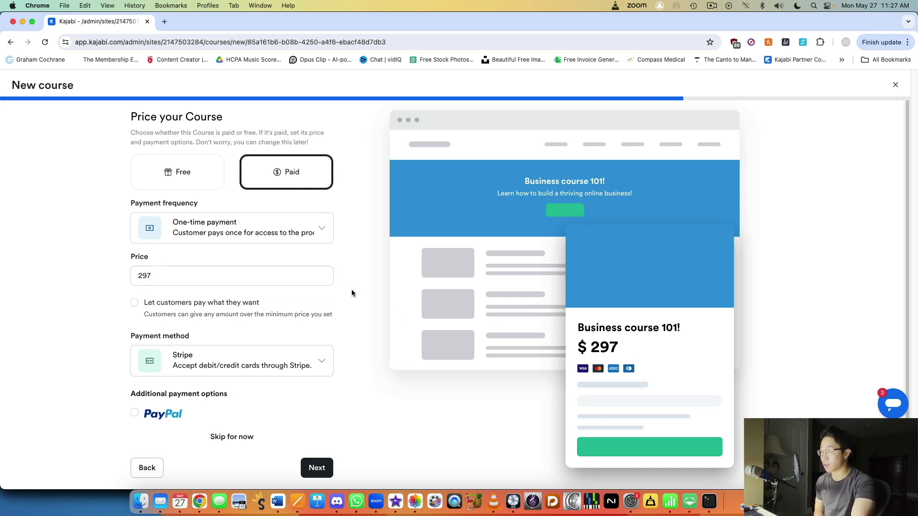
Check the pay-what-they-want, payment method and PayPal options, keep Stripe with pay-what-they-want off, and finish creating the course
click(160, 302)
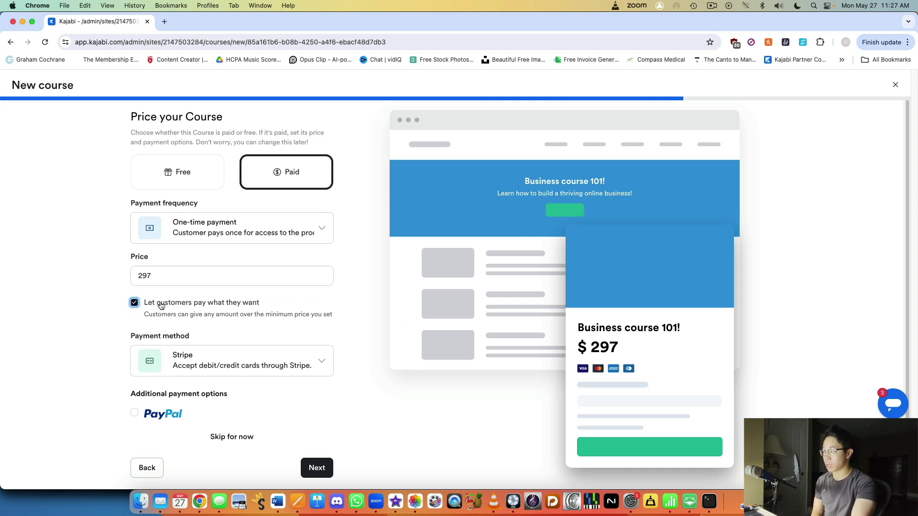
click(161, 305)
click(216, 364)
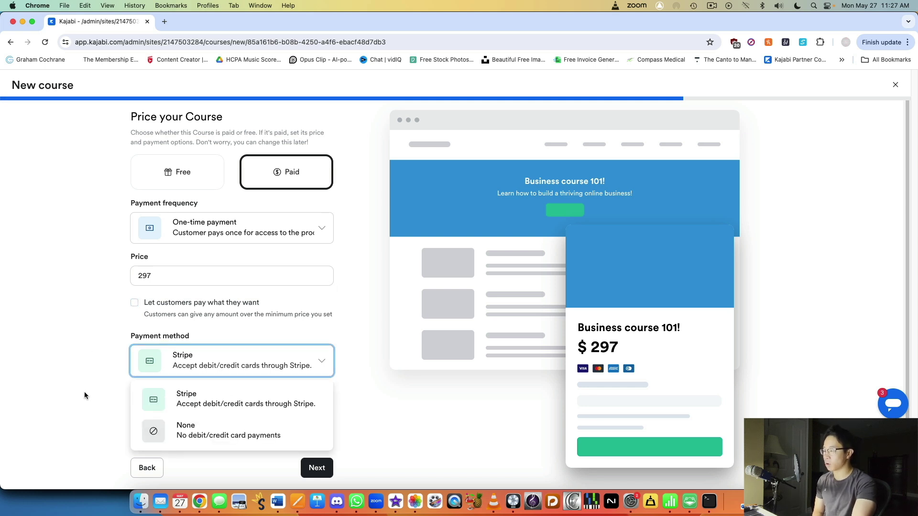
click(94, 369)
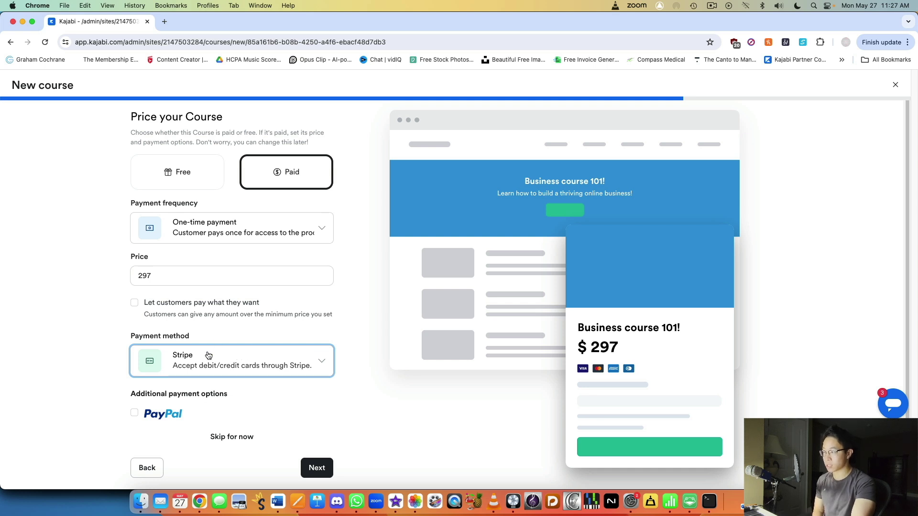
click(134, 412)
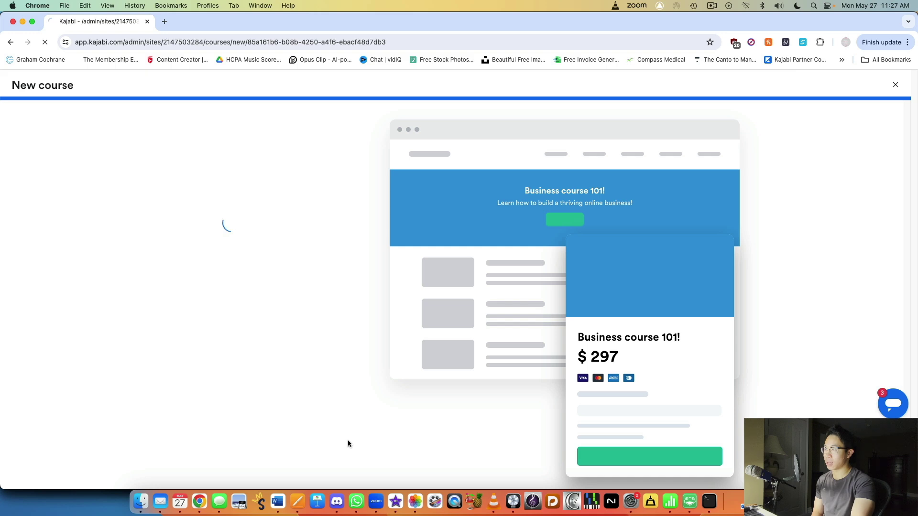
Look over the outline of the new Business course 101!, including its modules and the lessons under Understanding Online Business
scroll(643, 218, down, 1)
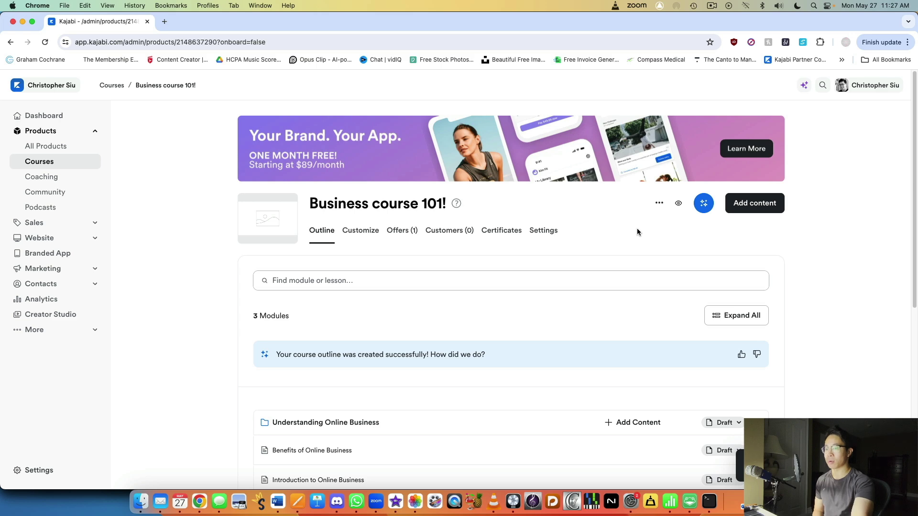
scroll(622, 230, down, 5)
scroll(574, 187, up, 5)
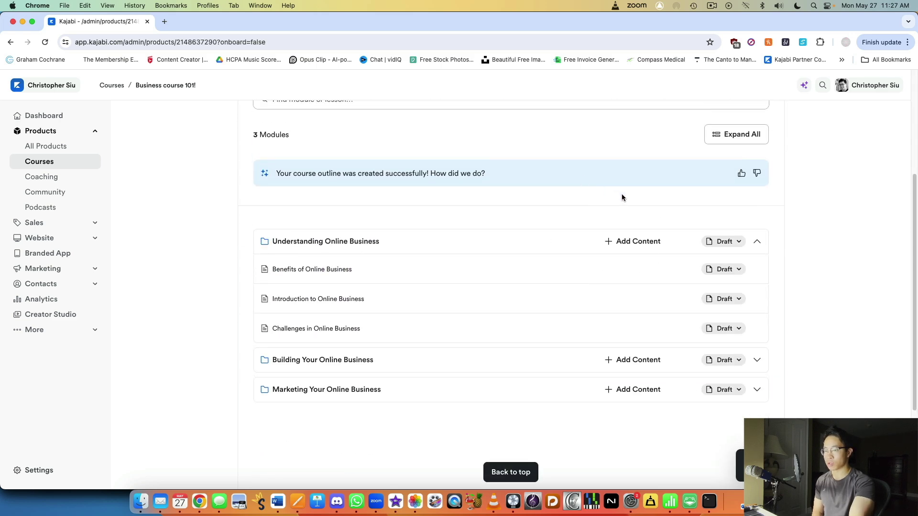
scroll(564, 191, down, 1)
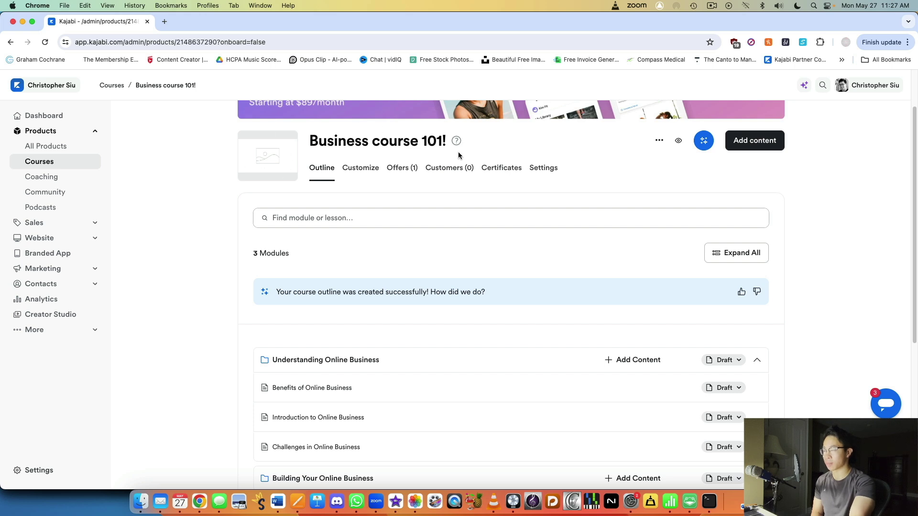
scroll(607, 211, down, 3)
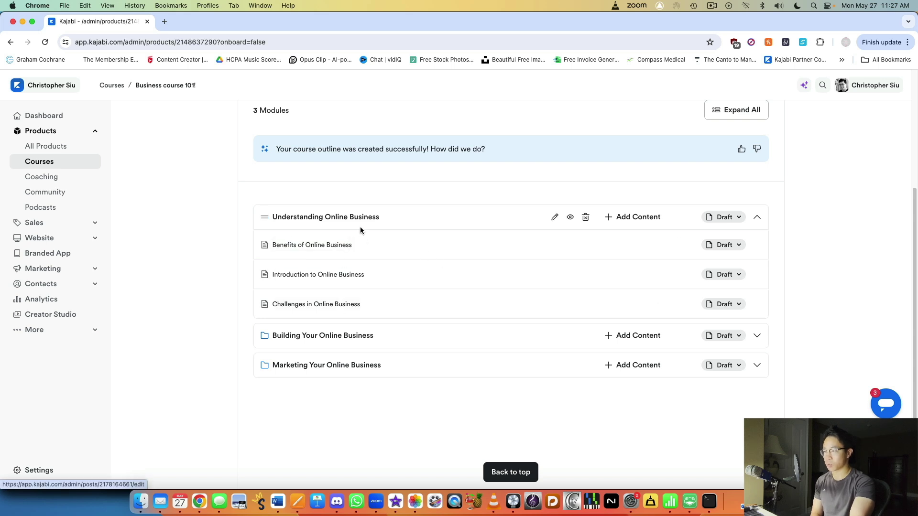
scroll(372, 225, up, 1)
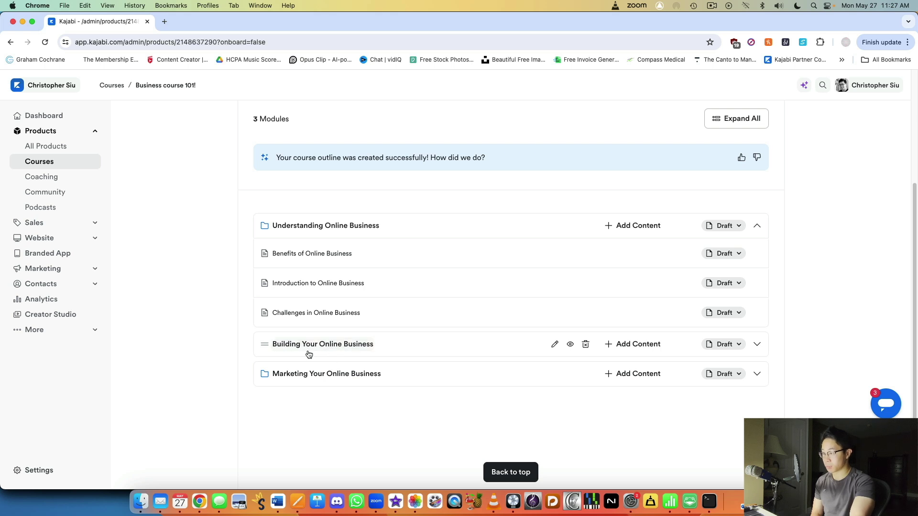
Expand the Marketing Your Online Business and Building Your Online Business modules and examine their lessons
click(756, 373)
scroll(762, 368, down, 4)
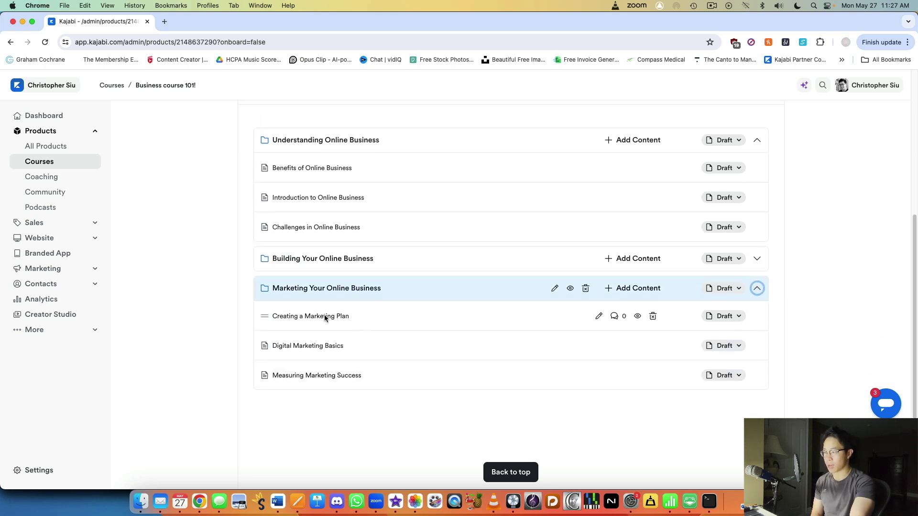
click(757, 259)
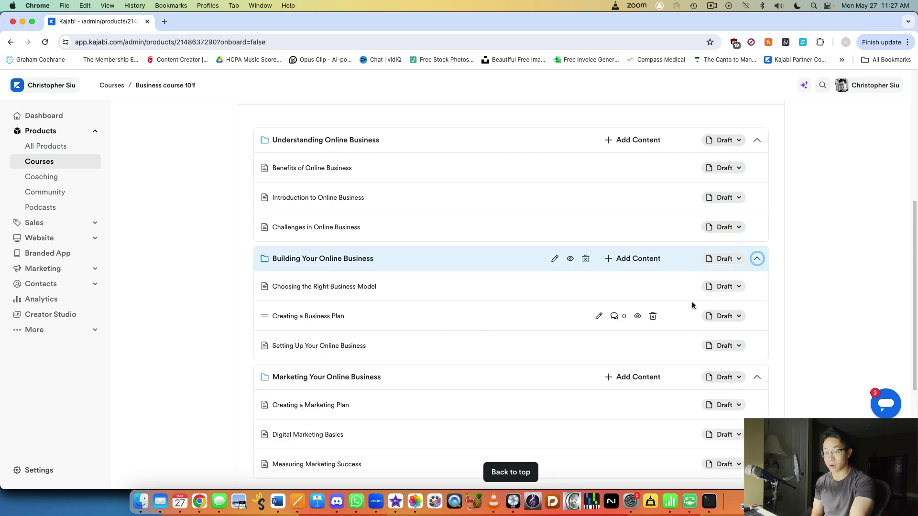
scroll(693, 308, up, 4)
scroll(663, 286, down, 2)
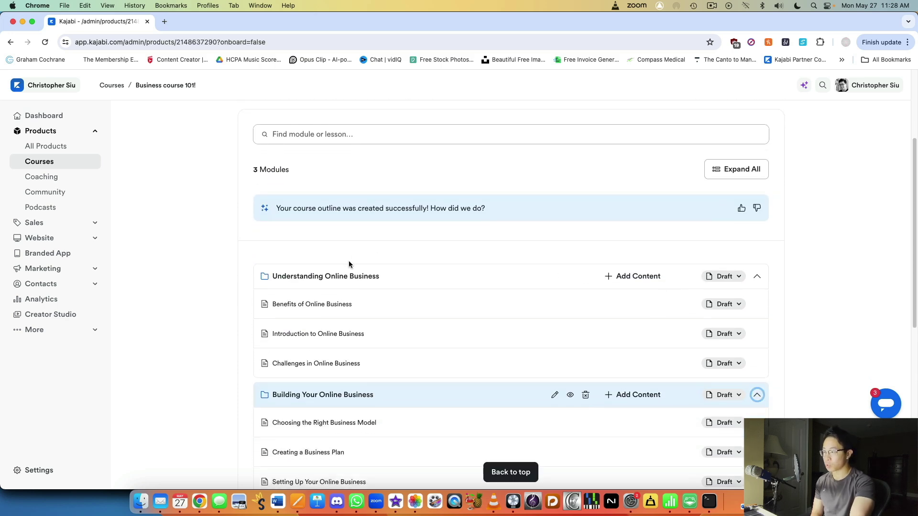
click(356, 274)
click(368, 228)
scroll(436, 299, down, 2)
click(676, 323)
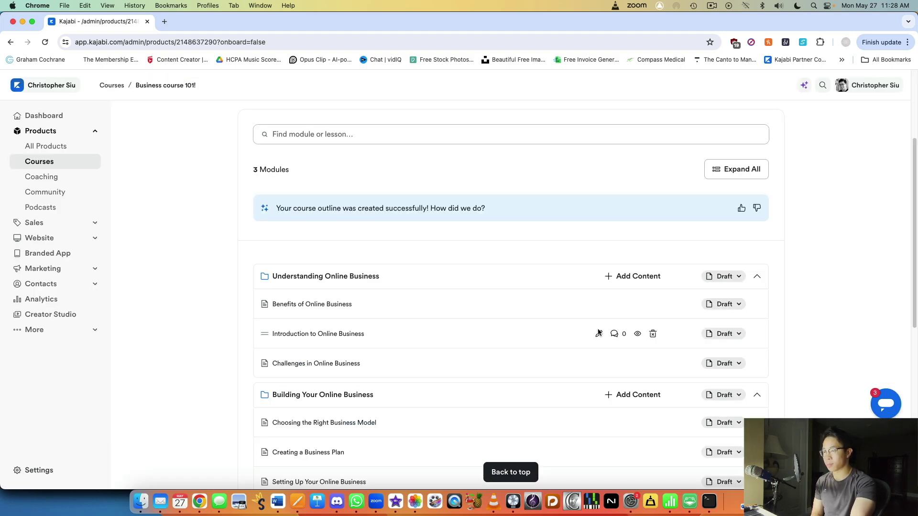
Open the Benefits of Online Business lesson for editing and look over its details and body text
click(301, 304)
scroll(406, 311, down, 5)
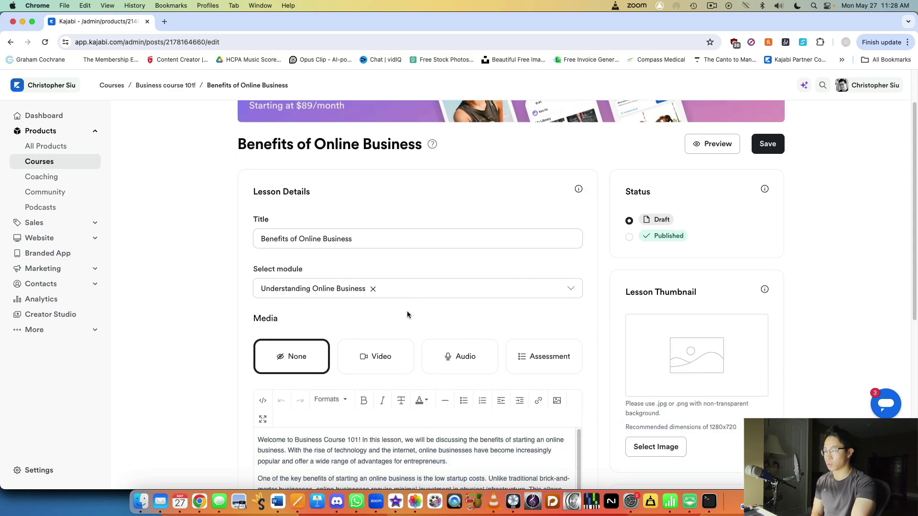
scroll(315, 307, down, 5)
Try the Video and Audio media types for the lesson and set its media to Assessment
click(380, 136)
scroll(466, 285, up, 3)
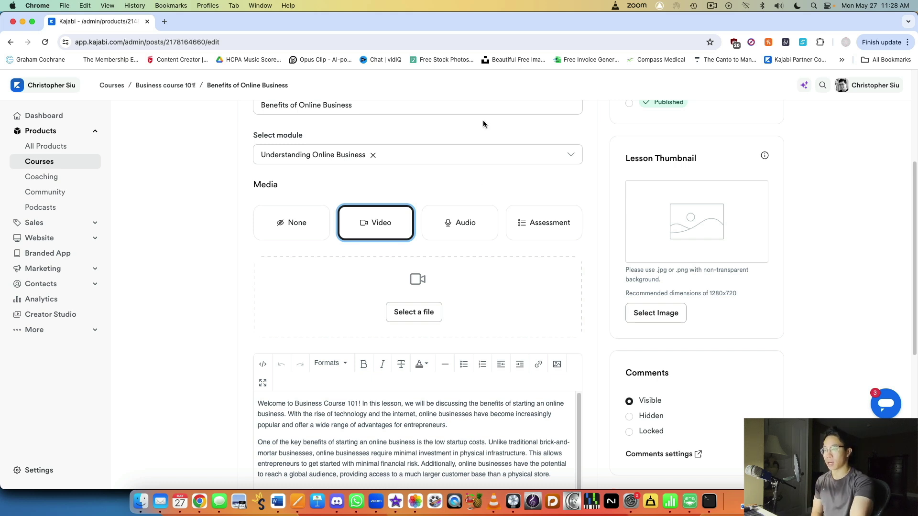
click(452, 221)
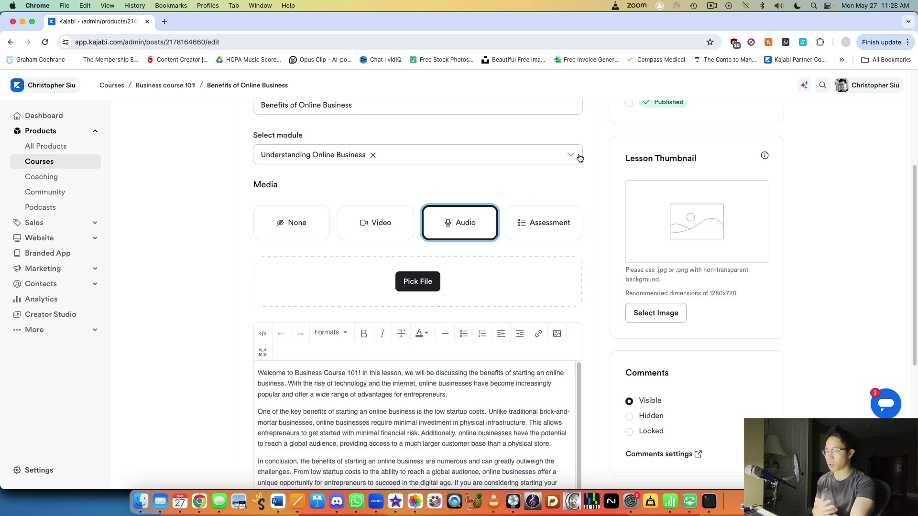
click(532, 234)
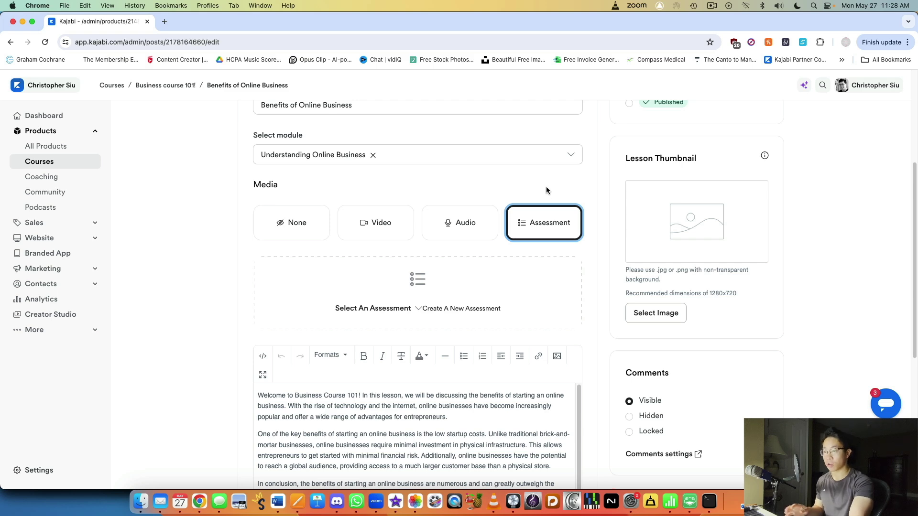
scroll(387, 294, down, 1)
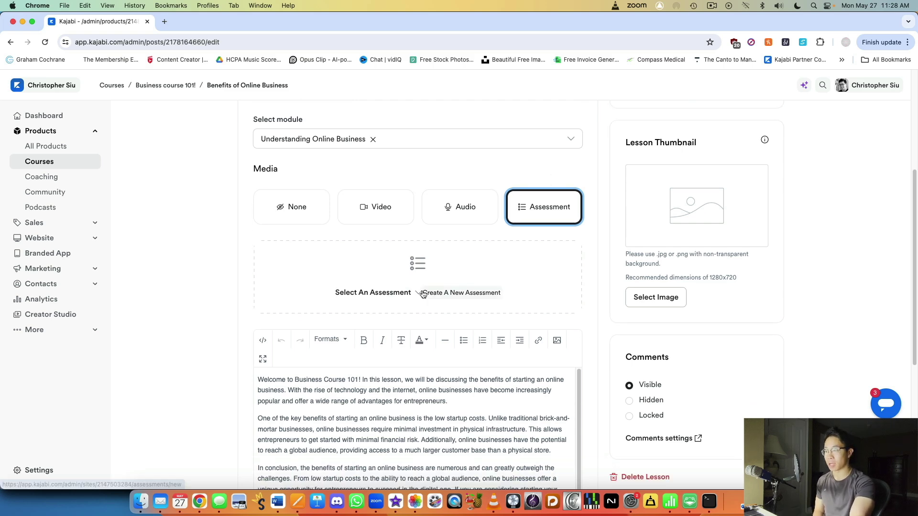
Review the lesson's text and the upload sources for its downloadable files, and close the upload without adding a file
scroll(439, 268, down, 5)
scroll(442, 281, down, 5)
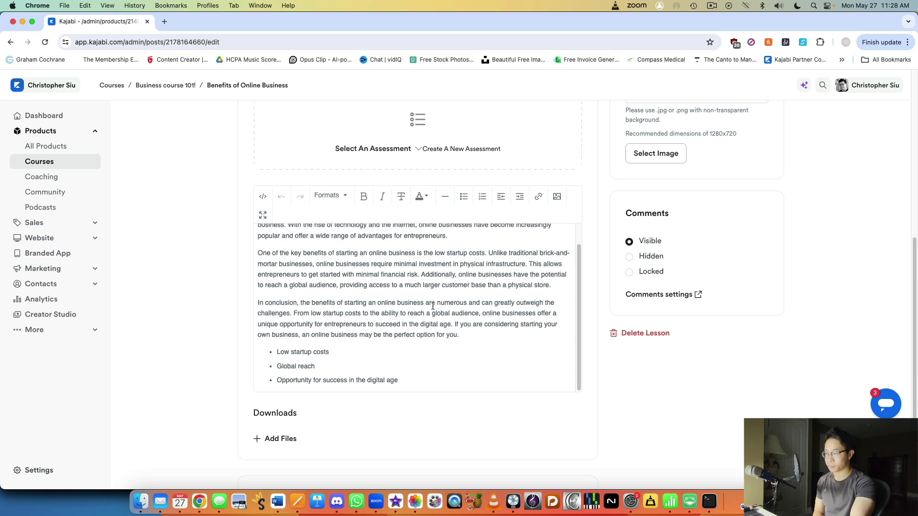
click(273, 324)
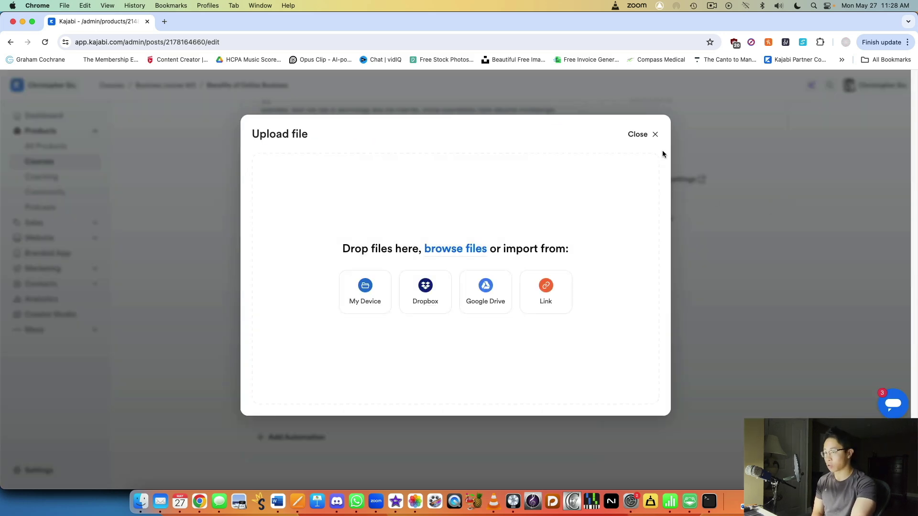
click(654, 135)
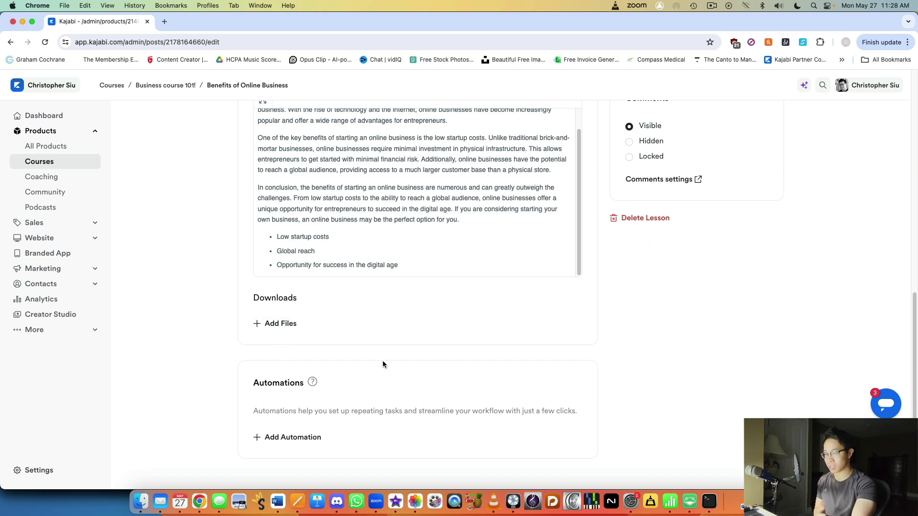
Start a new automation for the lesson's completion, view the available follow-up actions, and leave without saving it
click(294, 437)
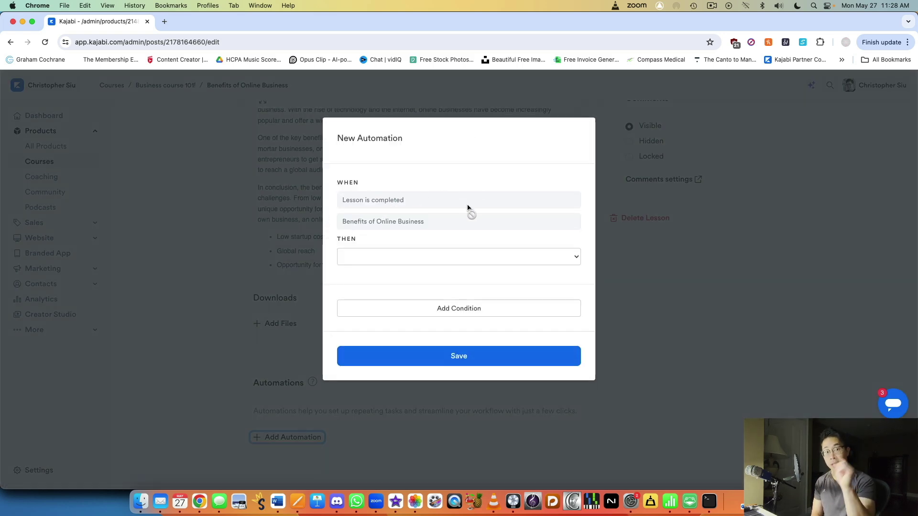
click(440, 253)
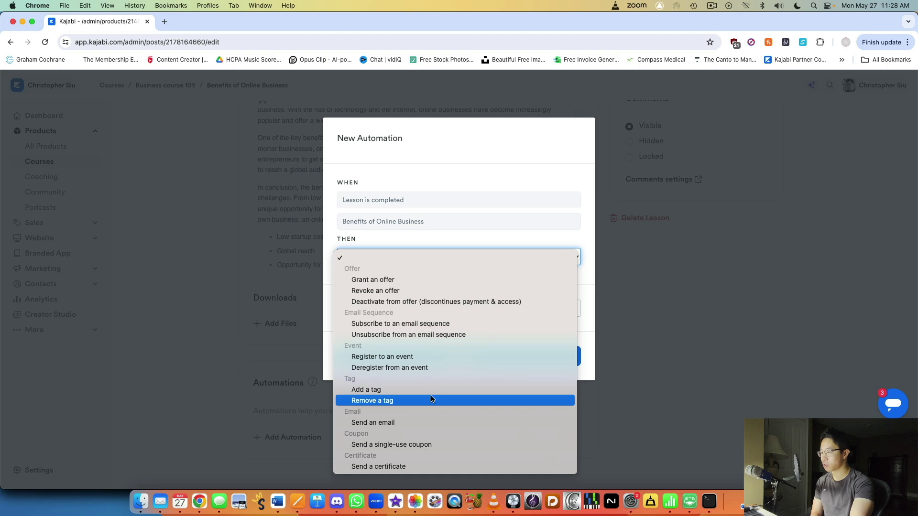
click(707, 303)
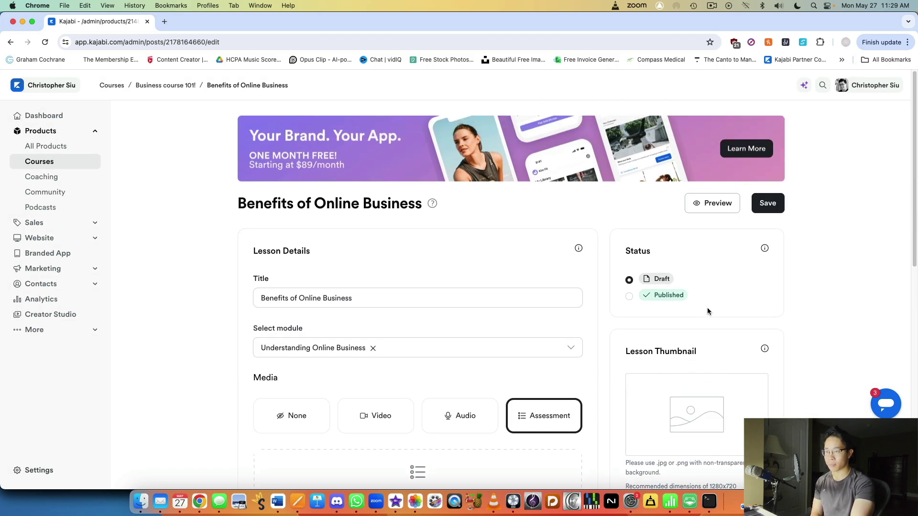
Set the Benefits of Online Business lesson's status to Published and save the lesson
click(662, 296)
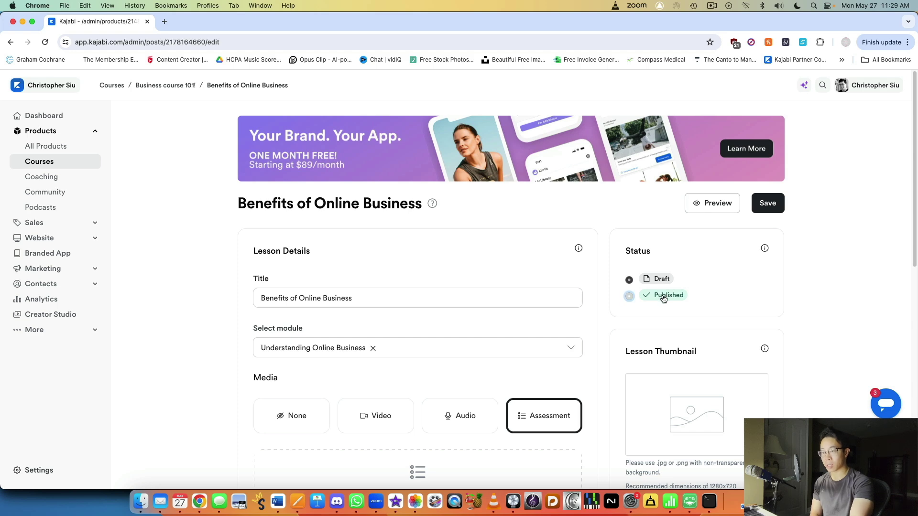
click(767, 201)
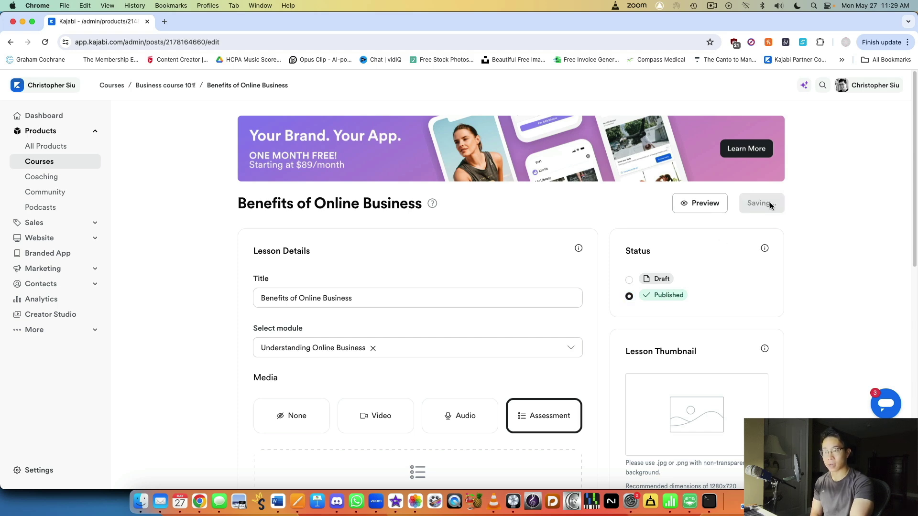
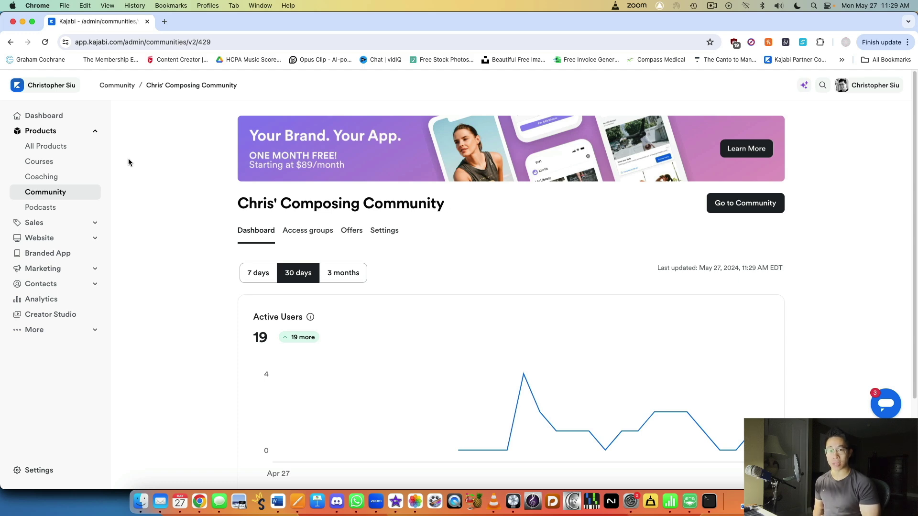
Show the list of all products and look through the existing courses and access groups
click(77, 143)
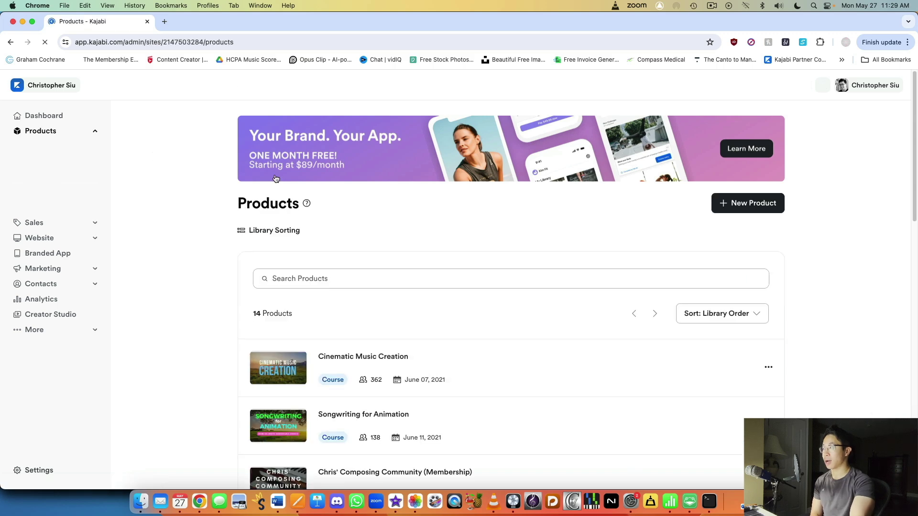
scroll(191, 202, down, 6)
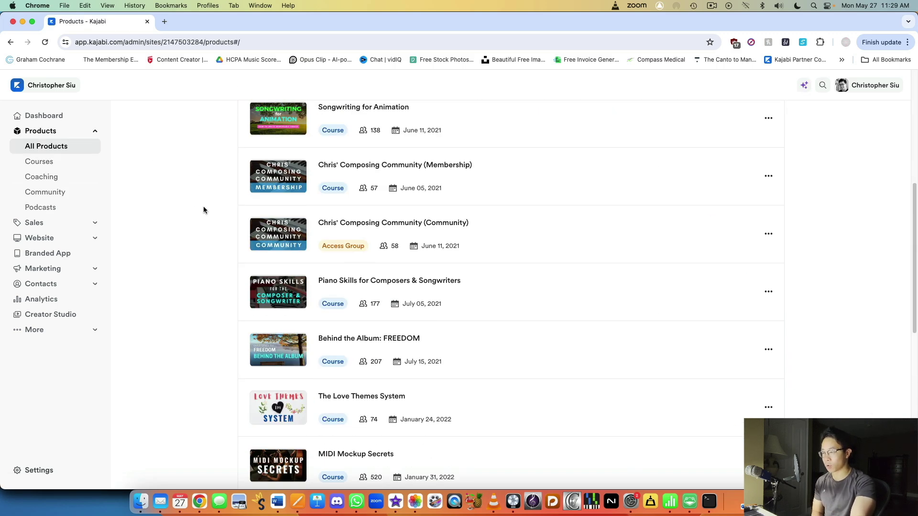
scroll(203, 208, up, 1)
scroll(634, 224, up, 1)
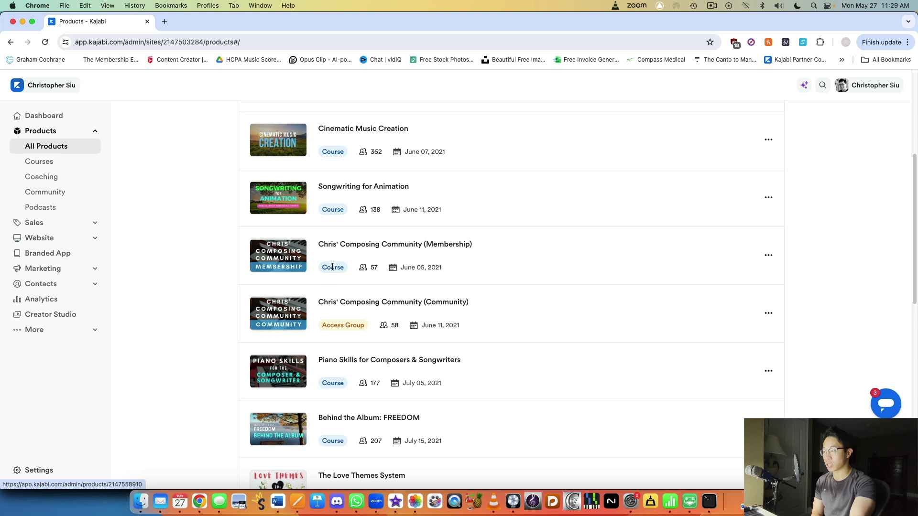
Open the Composing Community (Membership) course and examine its modules and submodules, such as Monthly Masterclasses
click(352, 247)
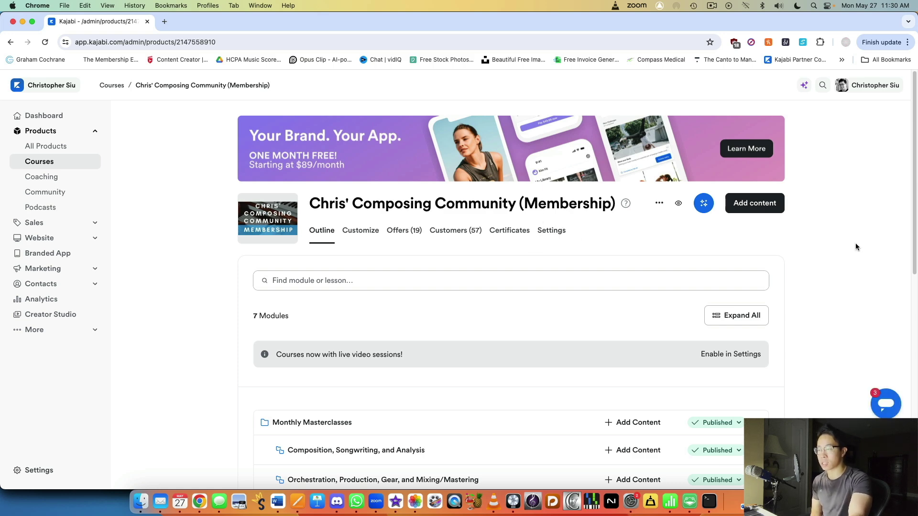
scroll(614, 261, down, 7)
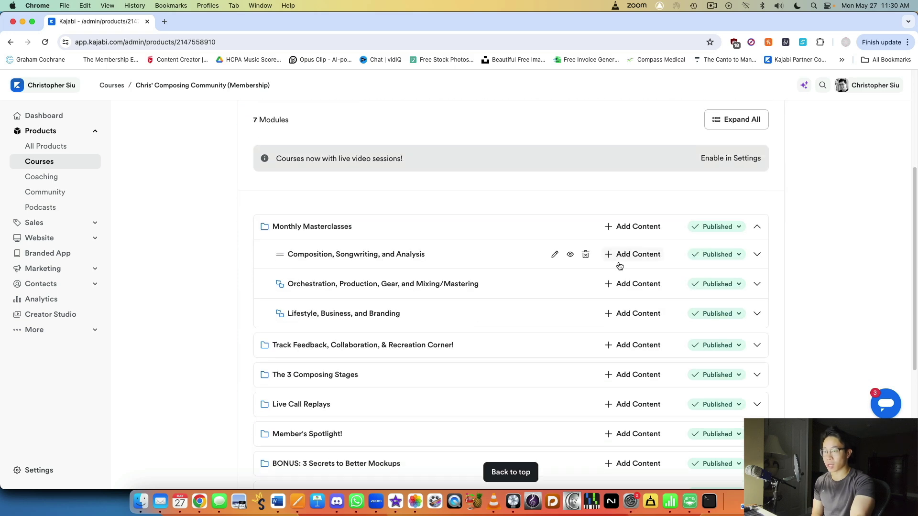
scroll(746, 239, up, 2)
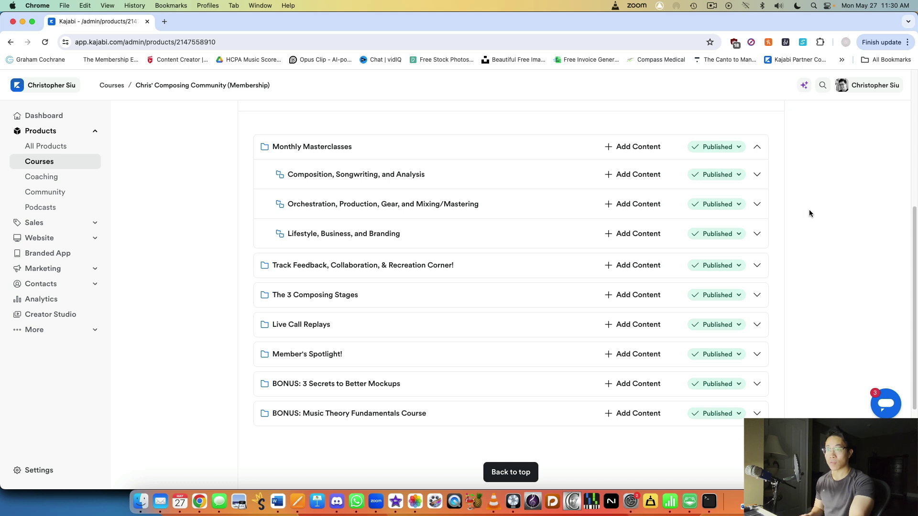
scroll(808, 211, up, 1)
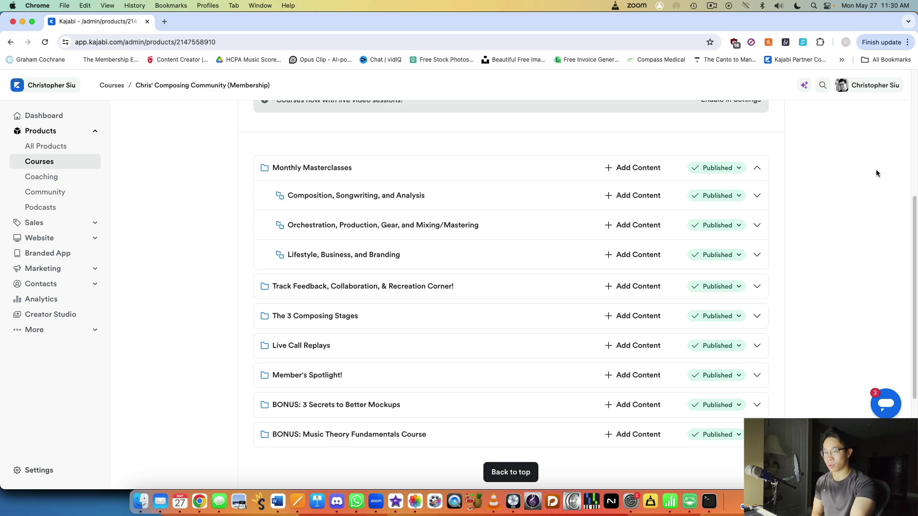
scroll(574, 246, up, 5)
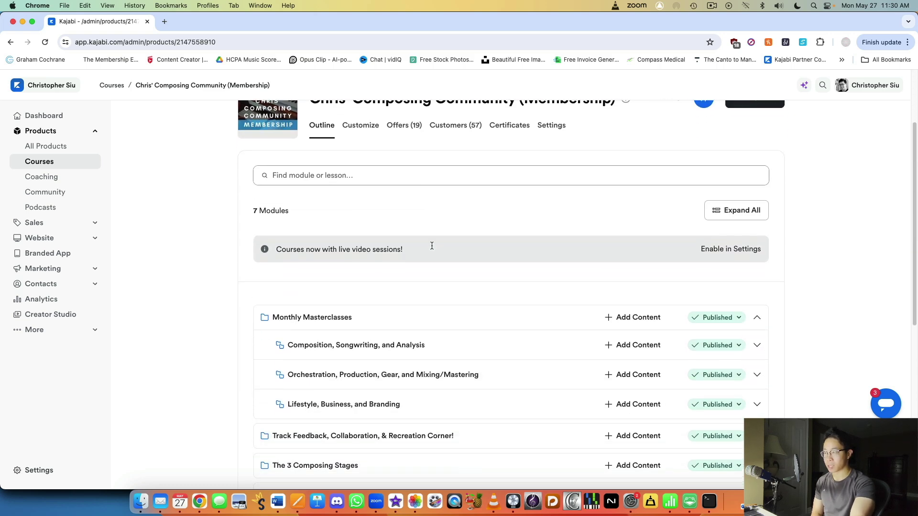
Expand the Composition, Songwriting, and Analysis submodule under Monthly Masterclasses and look through its lessons
scroll(432, 245, down, 4)
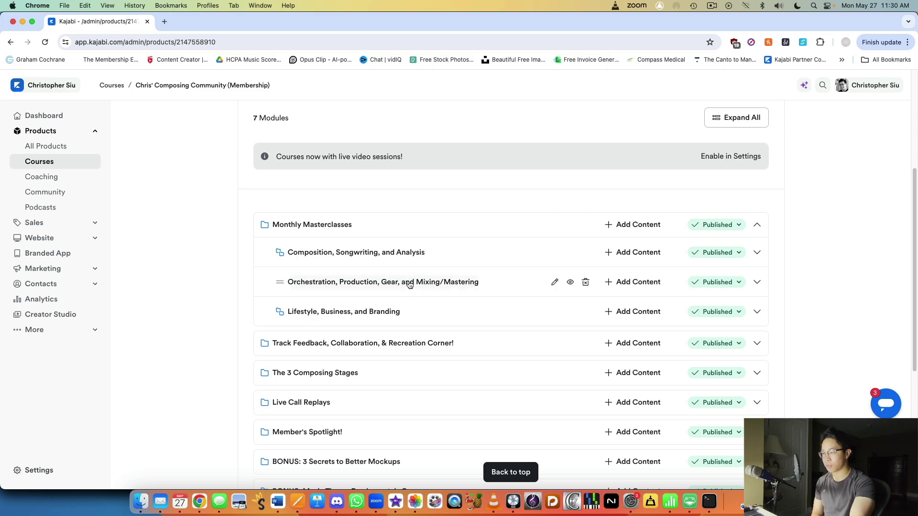
click(757, 252)
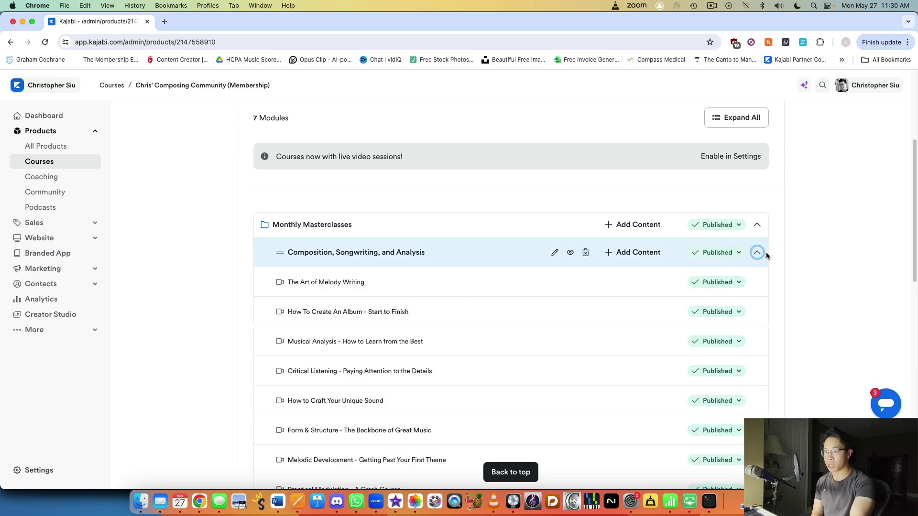
scroll(766, 254, down, 7)
scroll(430, 424, down, 1)
scroll(484, 368, up, 3)
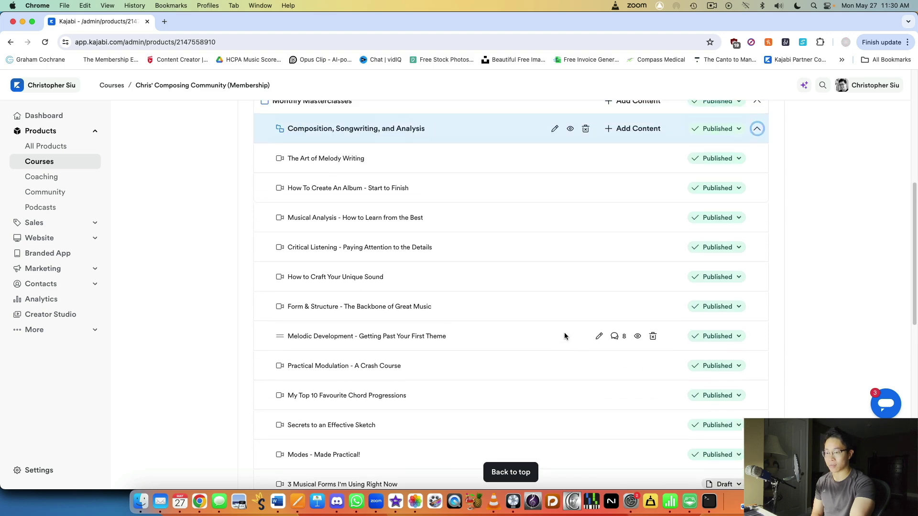
scroll(754, 184, down, 3)
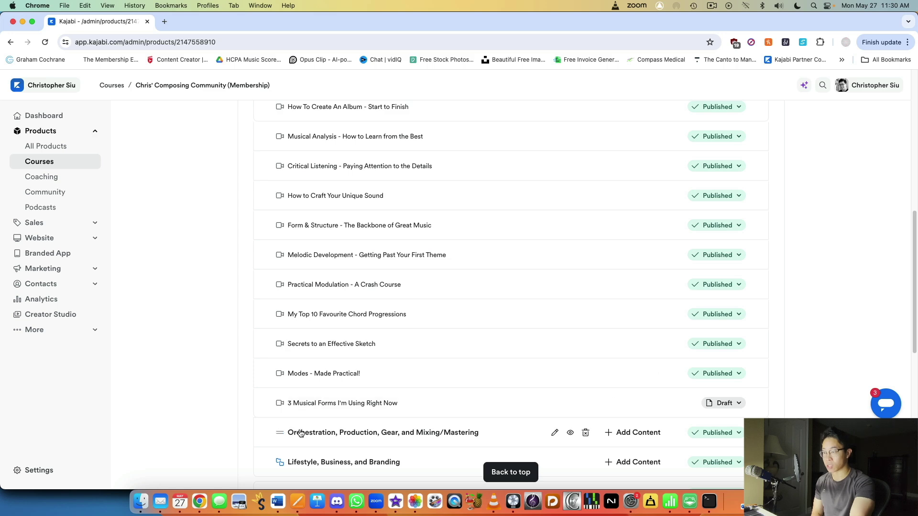
scroll(717, 334, down, 3)
Expand the Orchestration, Production, Gear, and Mixing/Mastering and the Lifestyle, Business, and Branding submodules and review their lessons
click(758, 330)
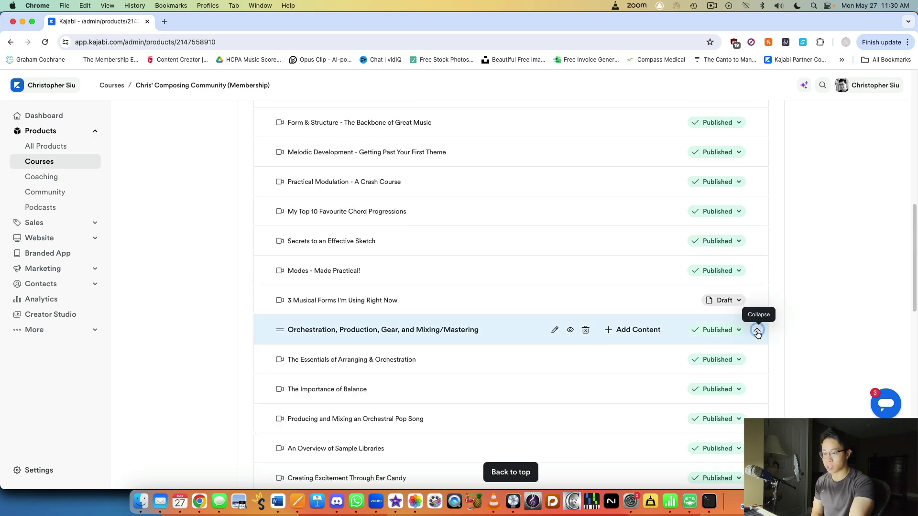
scroll(757, 330, down, 12)
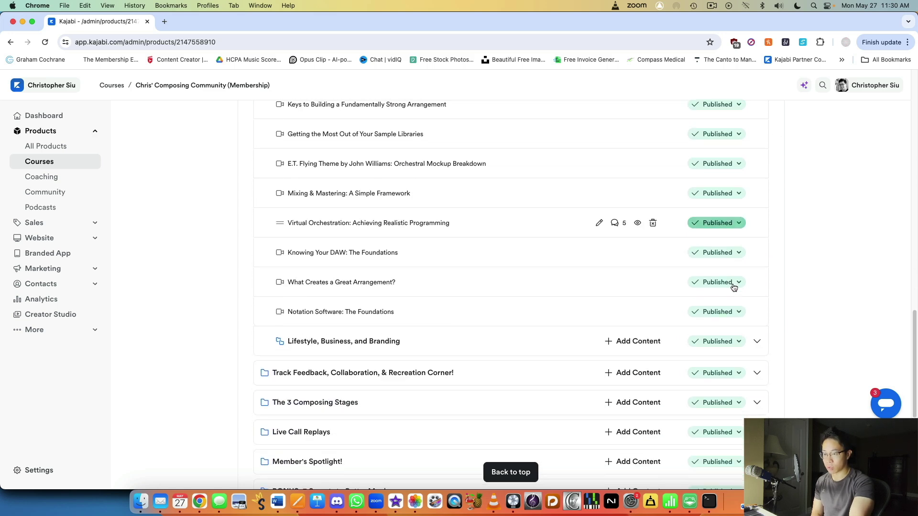
click(757, 341)
scroll(717, 335, down, 7)
scroll(589, 363, up, 20)
scroll(741, 222, up, 1)
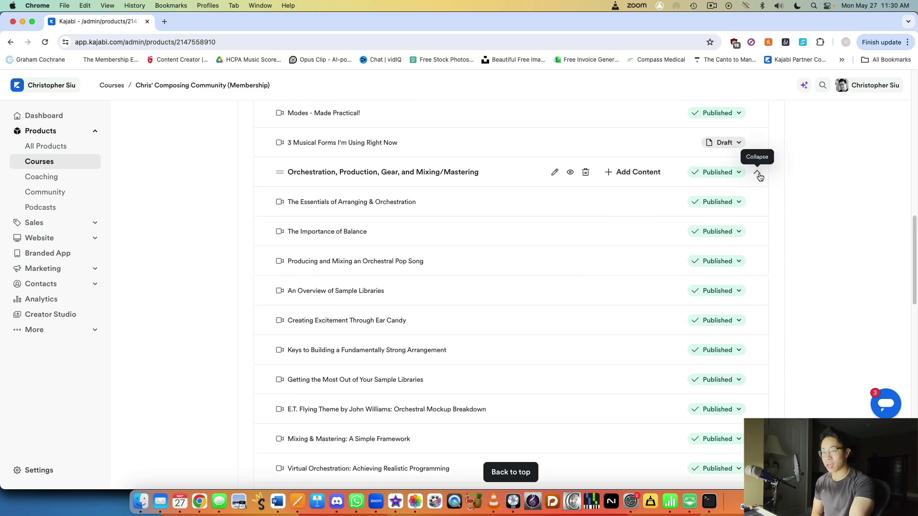
Collapse all three Monthly Masterclasses submodules
click(757, 172)
click(757, 201)
scroll(760, 191, up, 5)
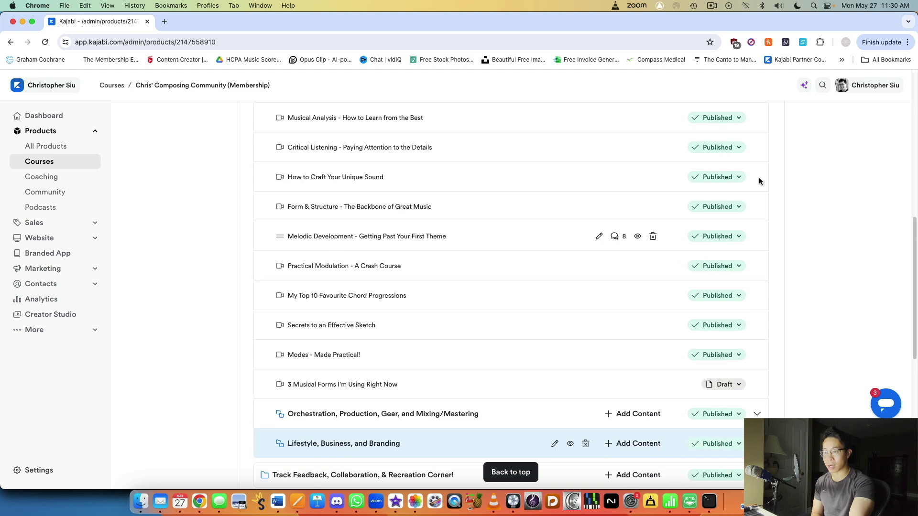
click(757, 178)
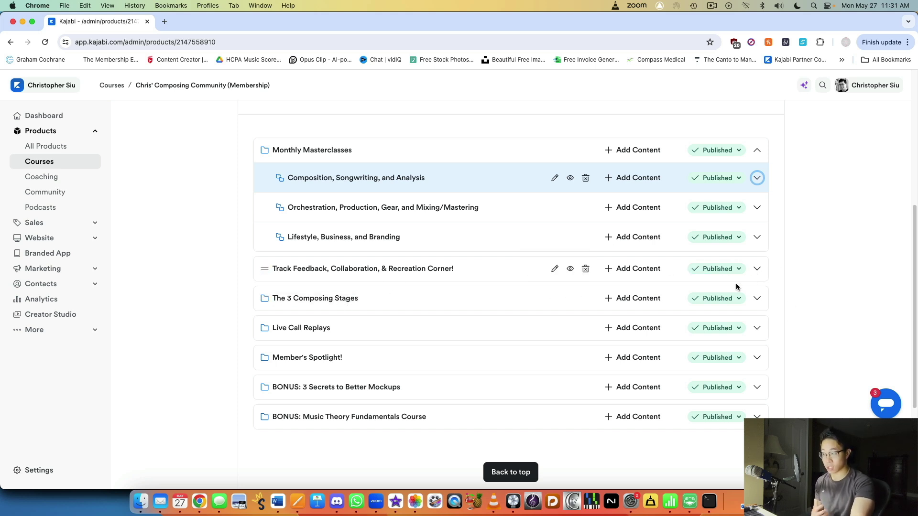
Examine the contents of the Live Call Replays and Member's Spotlight! modules, collapsing each one after viewing it
click(757, 329)
scroll(757, 325, down, 2)
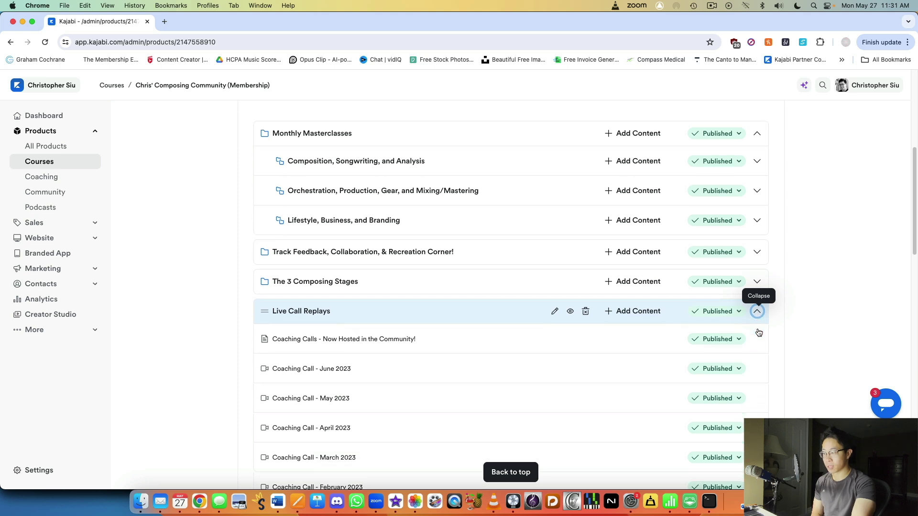
click(757, 294)
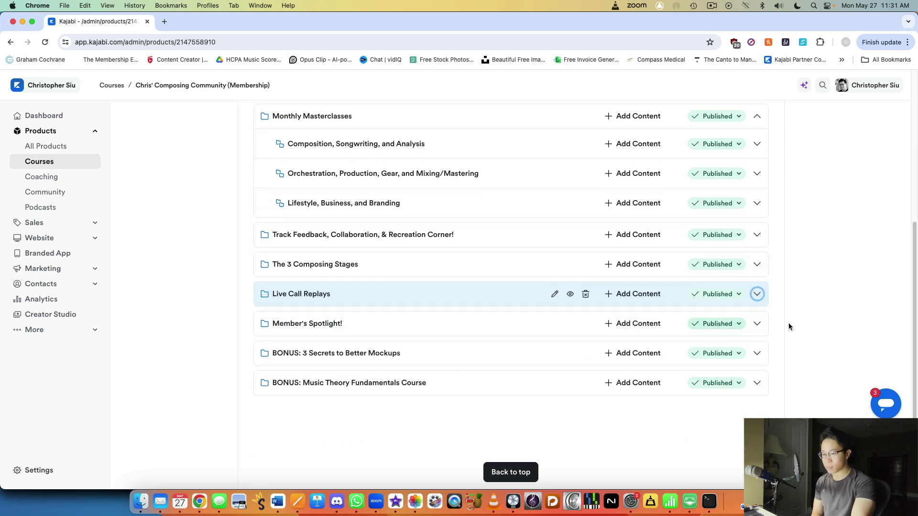
click(758, 324)
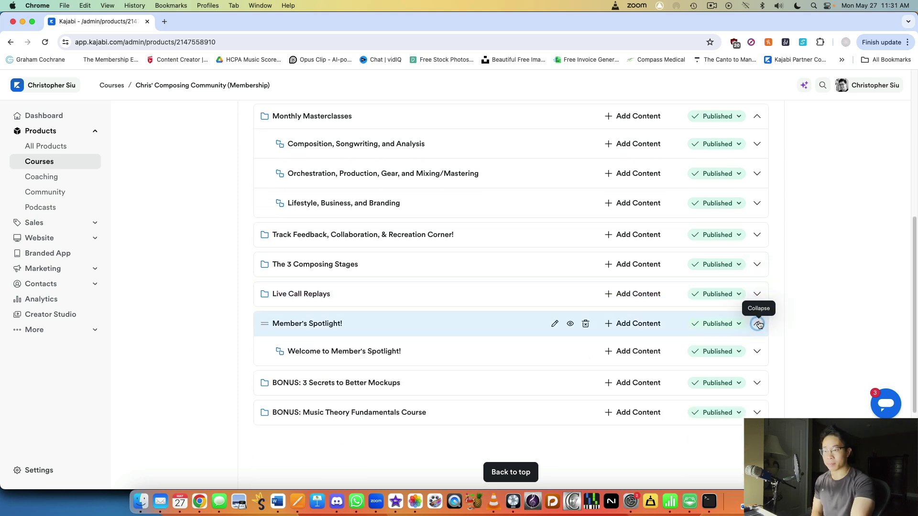
click(756, 352)
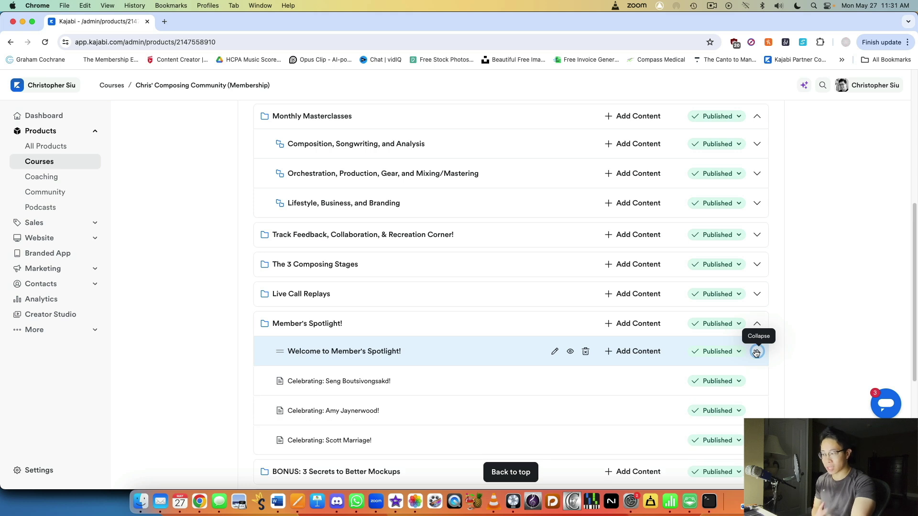
click(755, 352)
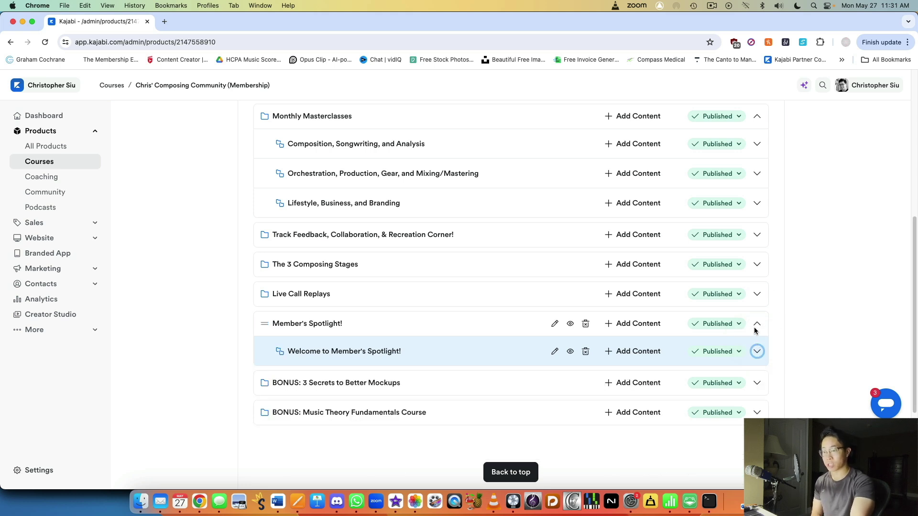
click(757, 324)
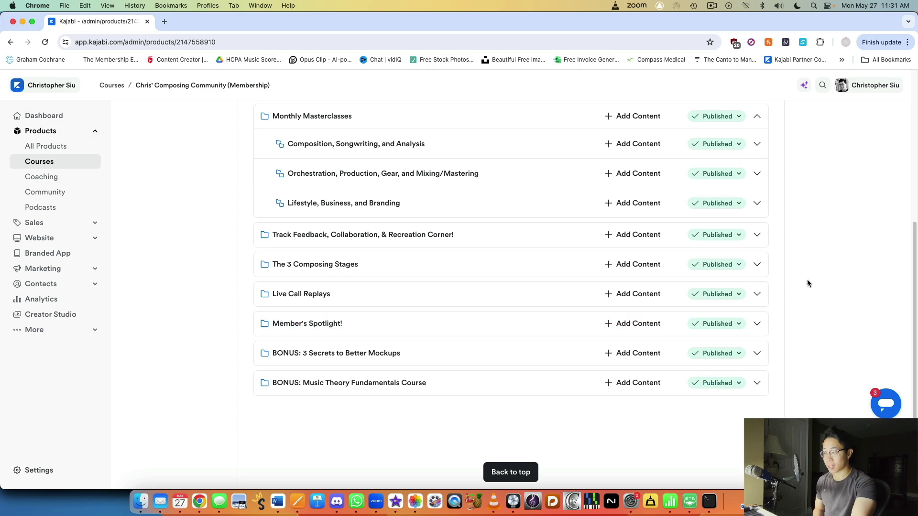
scroll(406, 385, up, 10)
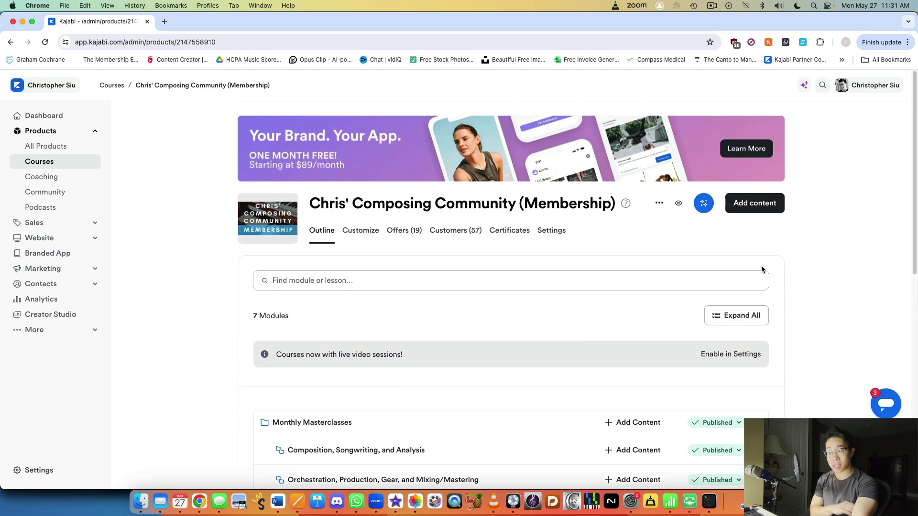
Preview the membership course as members see it, look over its welcome page, and close the preview
click(678, 204)
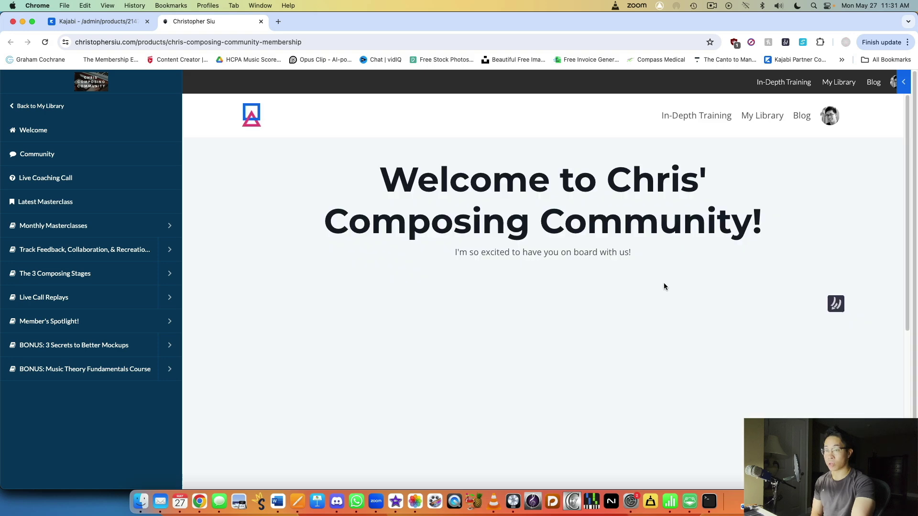
scroll(457, 229, down, 6)
scroll(468, 233, up, 6)
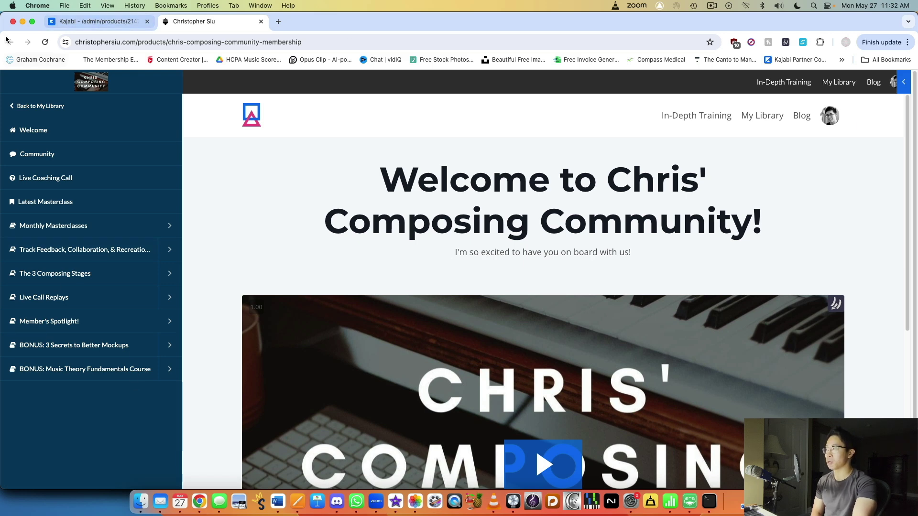
click(261, 21)
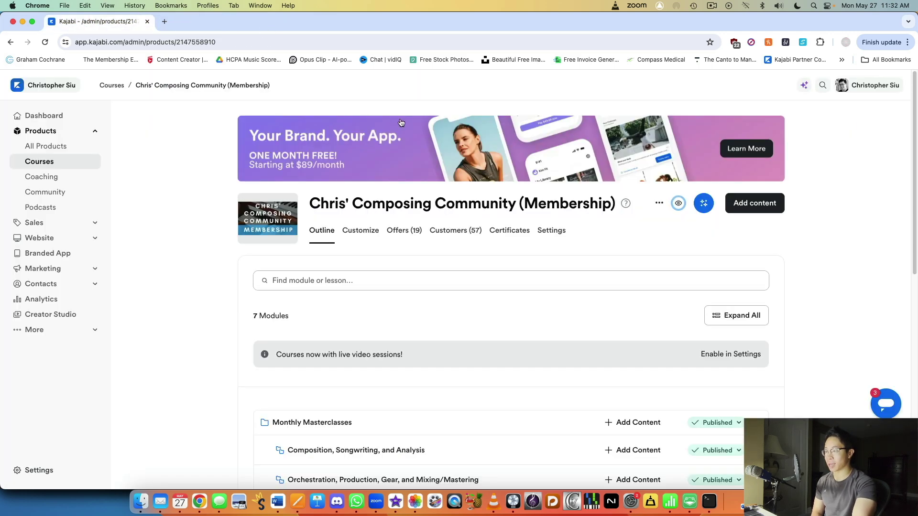
Delete the Business course 101! course from the list of courses
scroll(483, 184, down, 6)
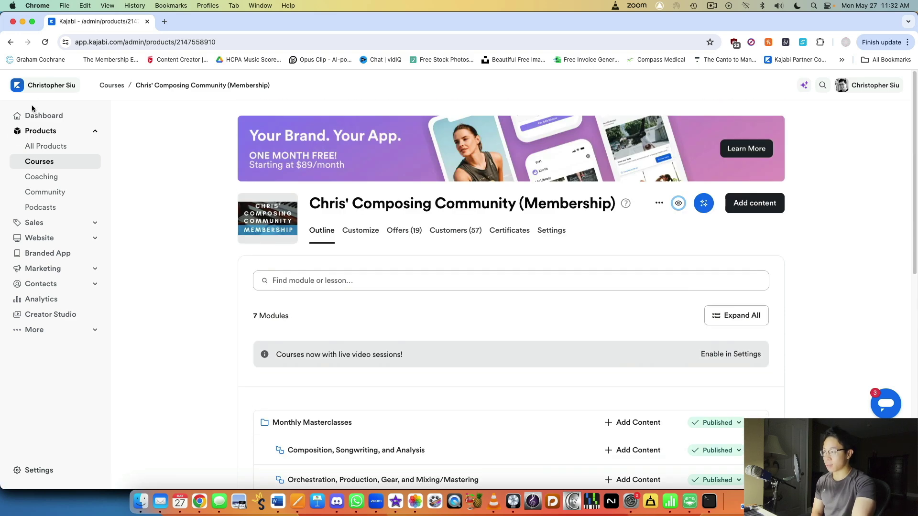
click(41, 176)
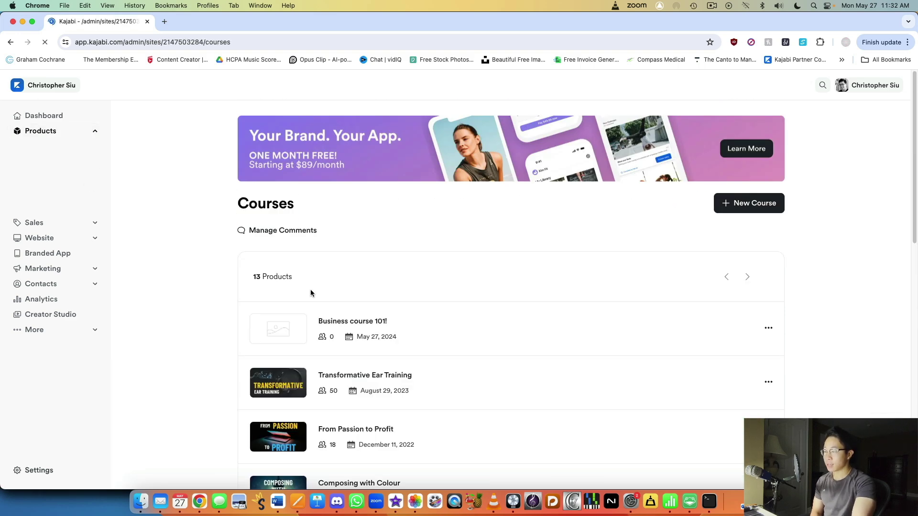
scroll(331, 294, down, 6)
scroll(400, 297, up, 6)
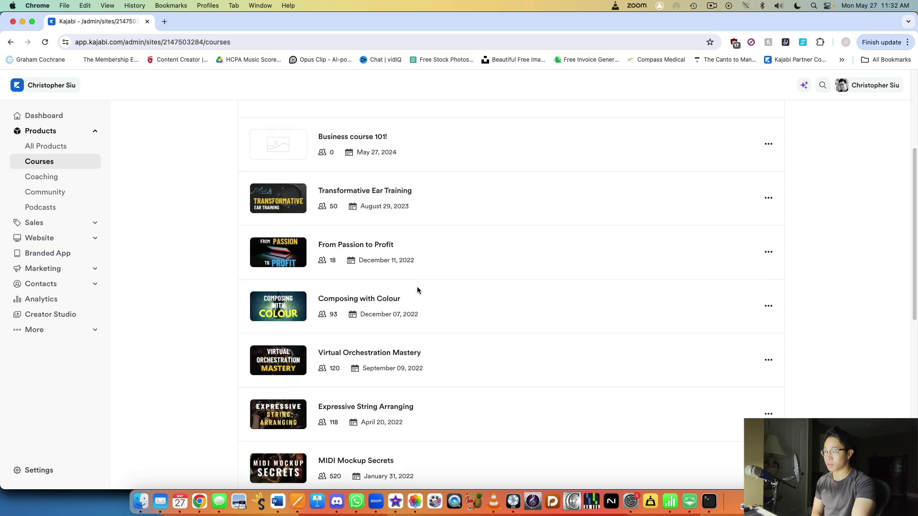
click(769, 328)
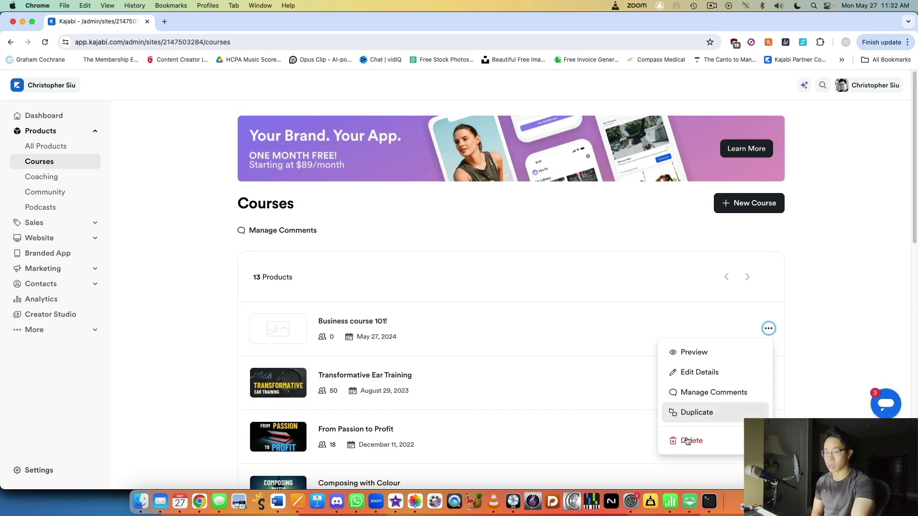
click(690, 440)
click(557, 224)
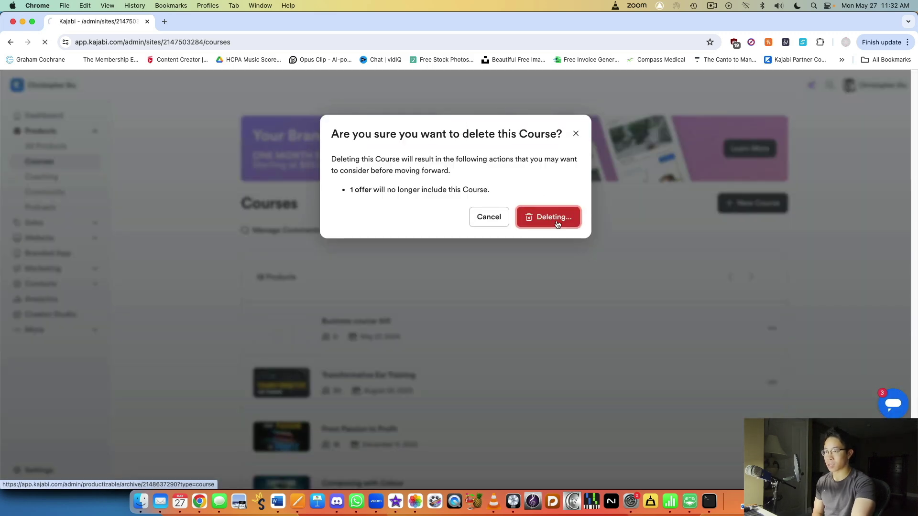
Find the Composing Community (Community) access group among all products and open its live community site
scroll(607, 228, down, 2)
scroll(607, 228, down, 10)
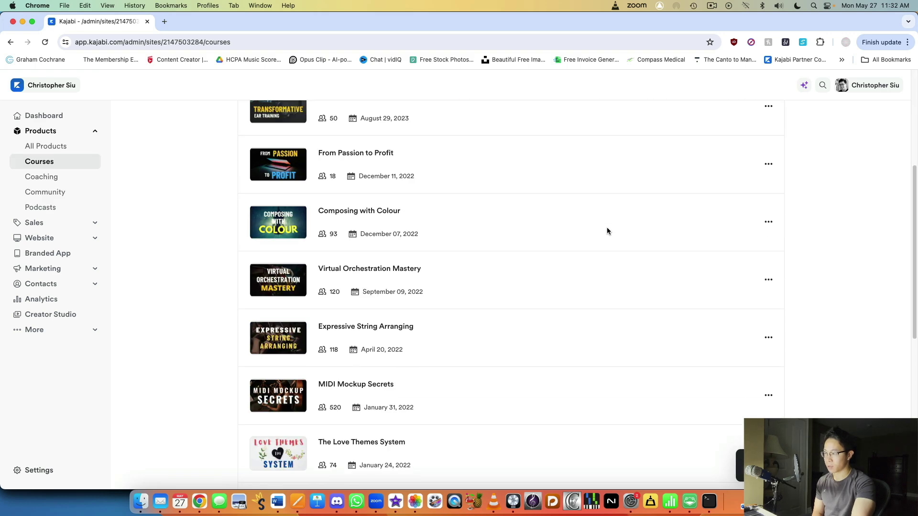
click(48, 145)
scroll(440, 280, down, 5)
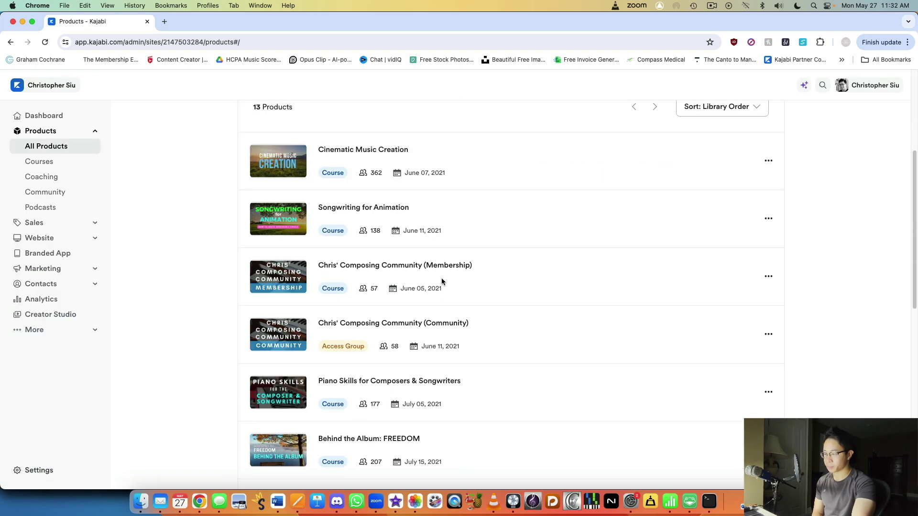
click(448, 325)
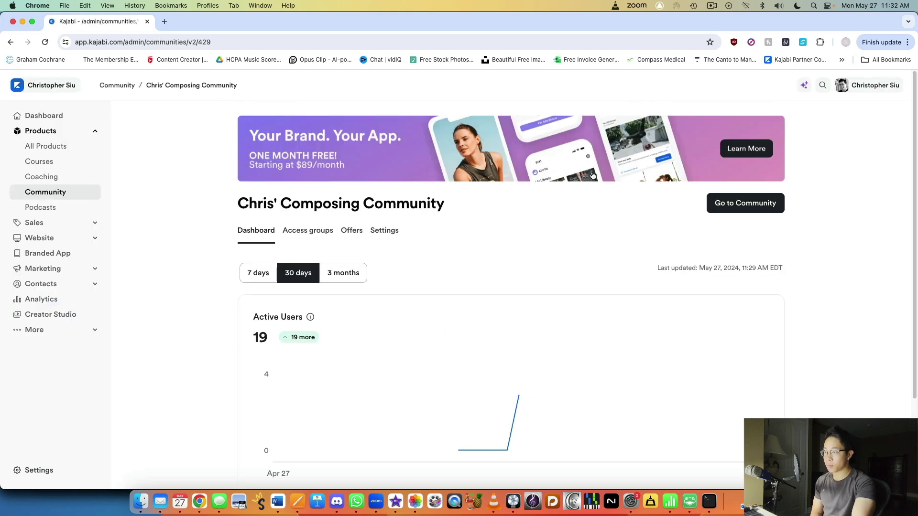
click(779, 203)
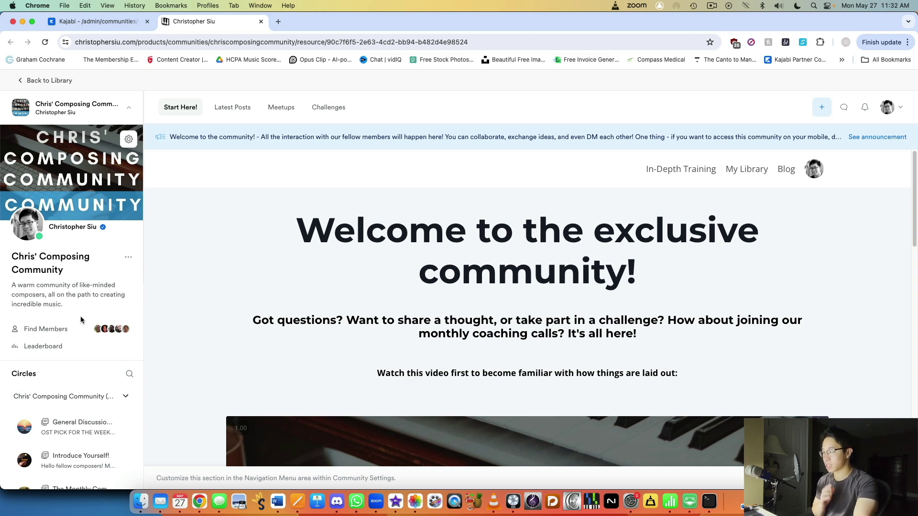
Look through the community's circles, from General Discussion down to Mixing and Mastering
scroll(95, 316, down, 5)
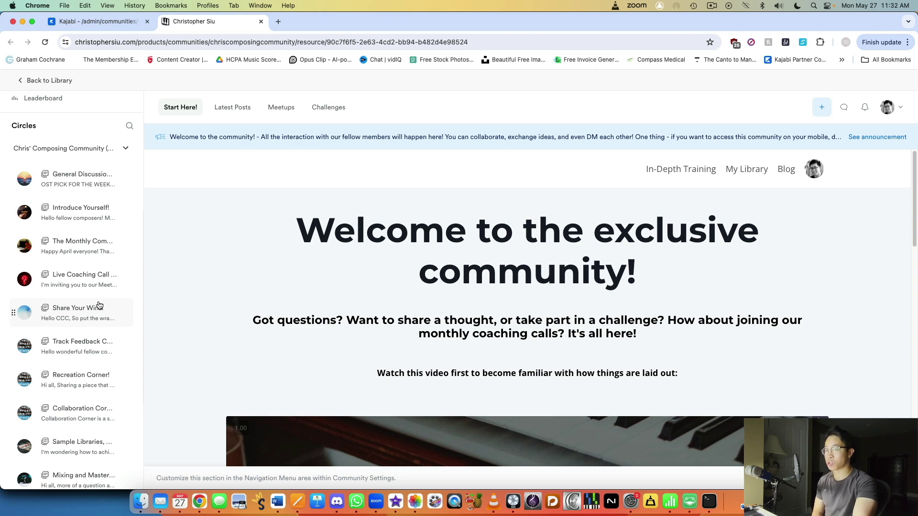
scroll(101, 306, down, 2)
scroll(101, 306, down, 2)
scroll(119, 268, up, 10)
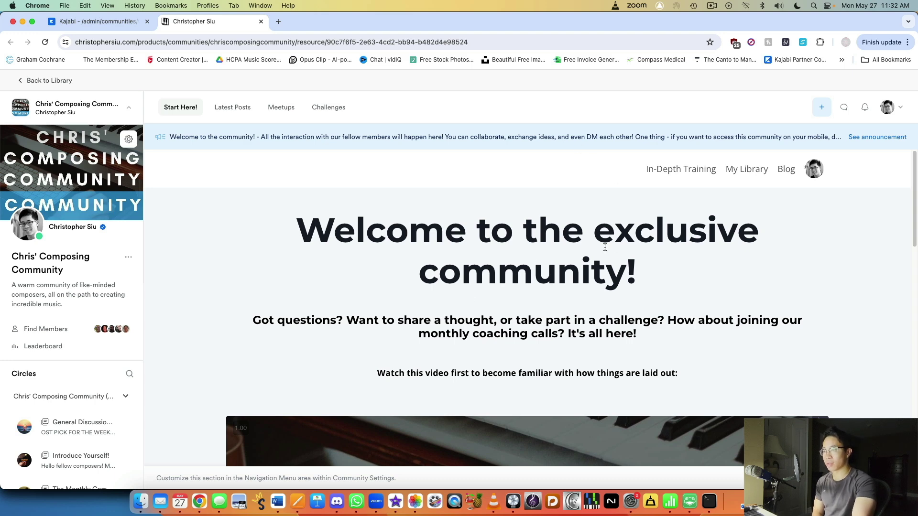
Read the community's Start Here! page, including its explanations of Circles, Latest Posts, Meetups, and Challenges
scroll(816, 231, down, 10)
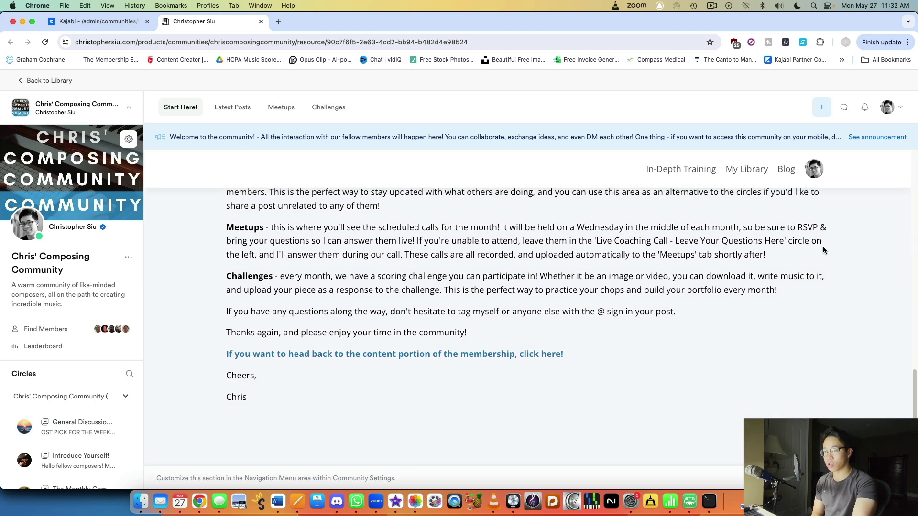
scroll(831, 239, up, 10)
scroll(497, 322, down, 3)
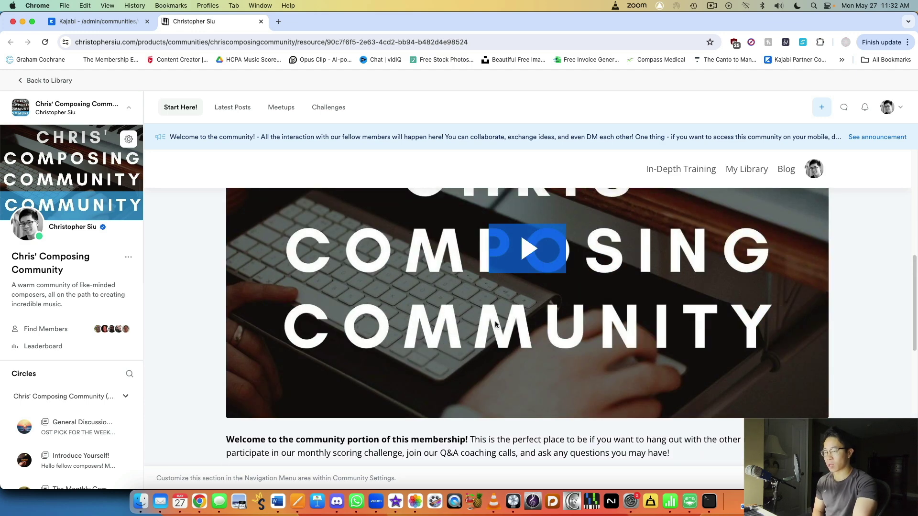
scroll(494, 324, down, 8)
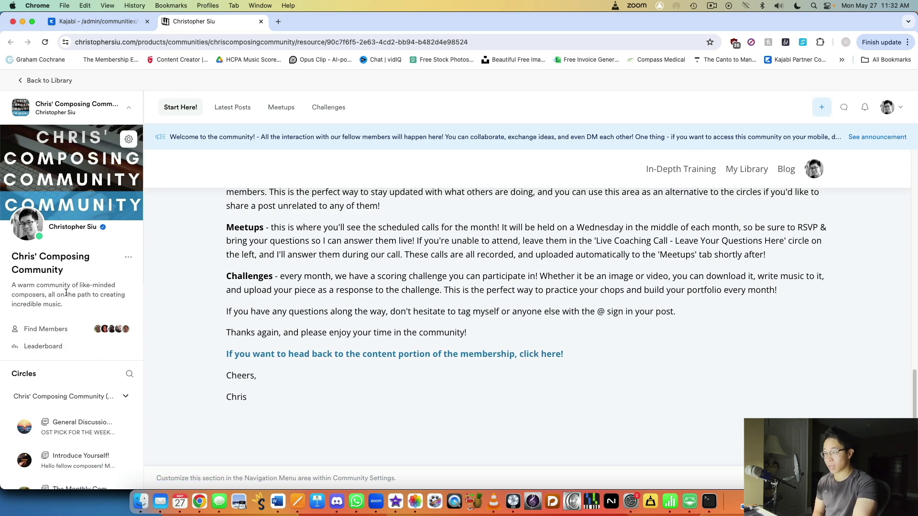
scroll(654, 304, up, 5)
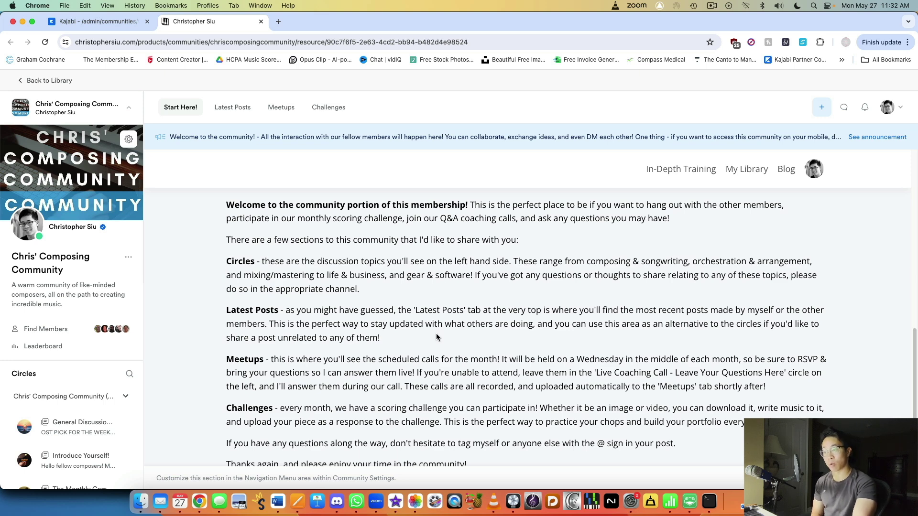
scroll(438, 334, down, 4)
scroll(287, 368, up, 3)
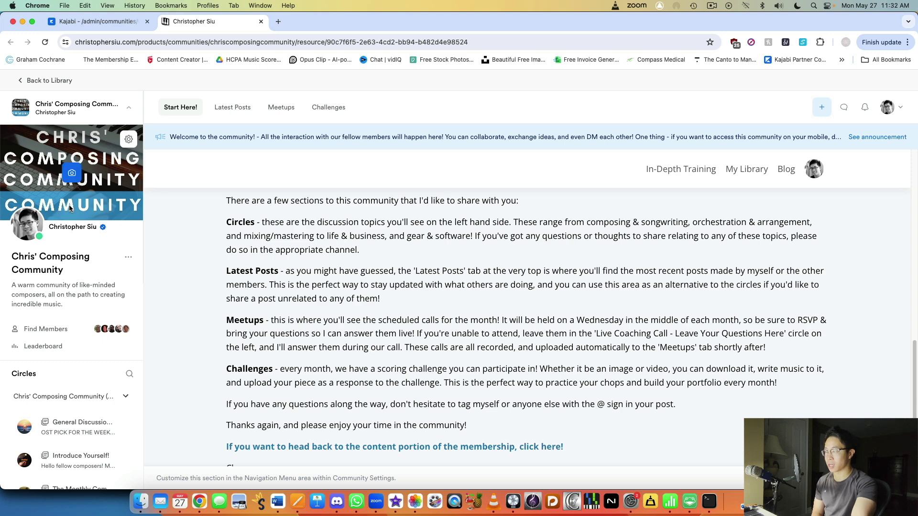
Look over the community's list of circles, from General Discussion down to The Composing Studio area and back
scroll(94, 295, down, 8)
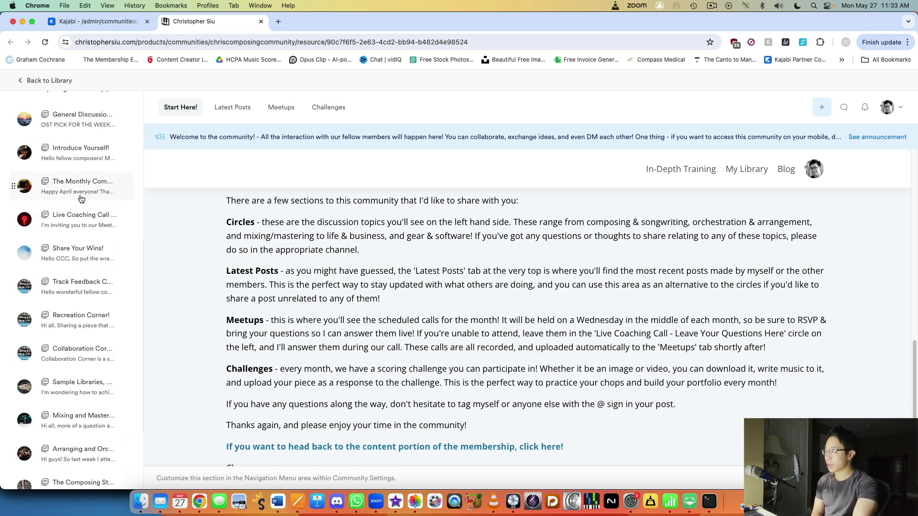
scroll(84, 200, up, 2)
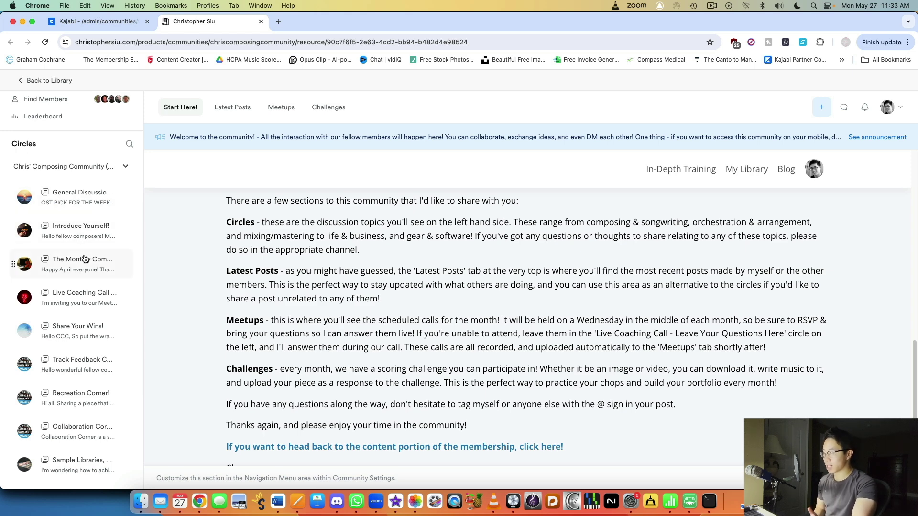
scroll(74, 310, down, 5)
scroll(75, 310, up, 6)
Open the General Discussion and Questions! circle and read through its published posts, attachments and comments
click(79, 186)
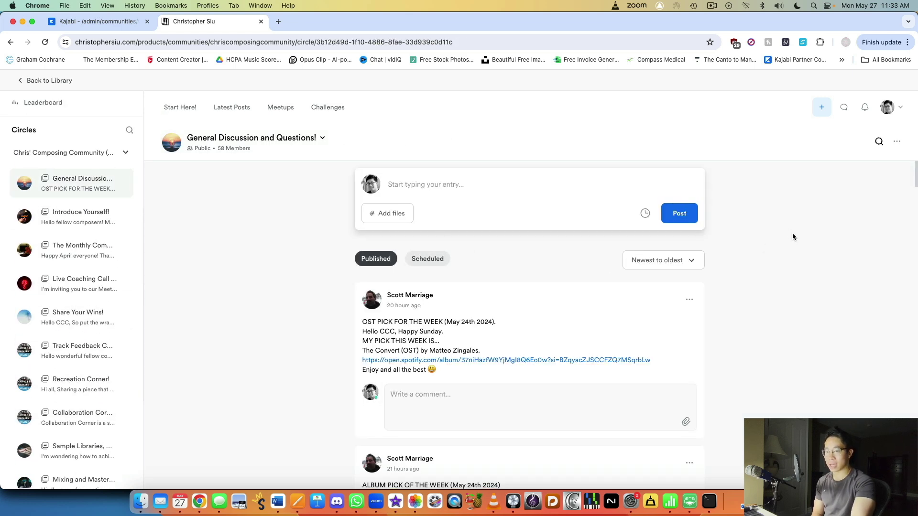
scroll(793, 238, down, 5)
scroll(792, 233, down, 4)
scroll(437, 282, up, 2)
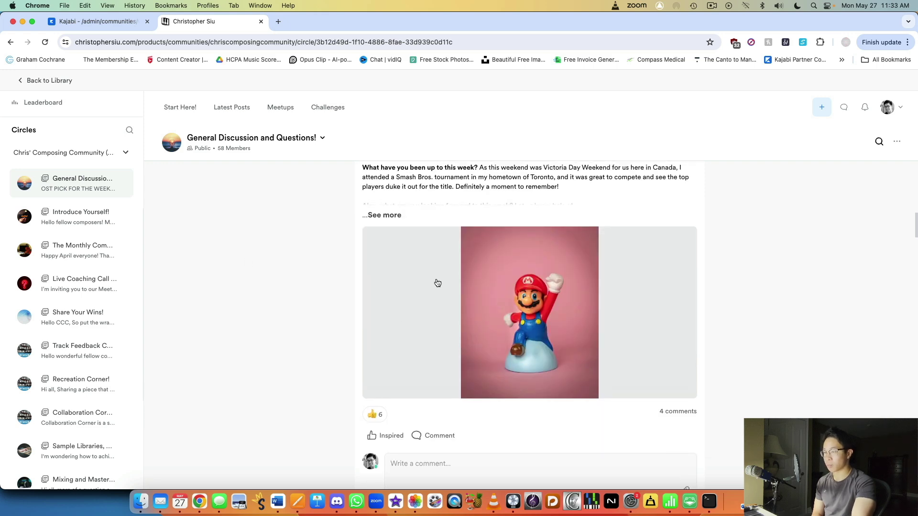
click(388, 279)
scroll(776, 233, down, 6)
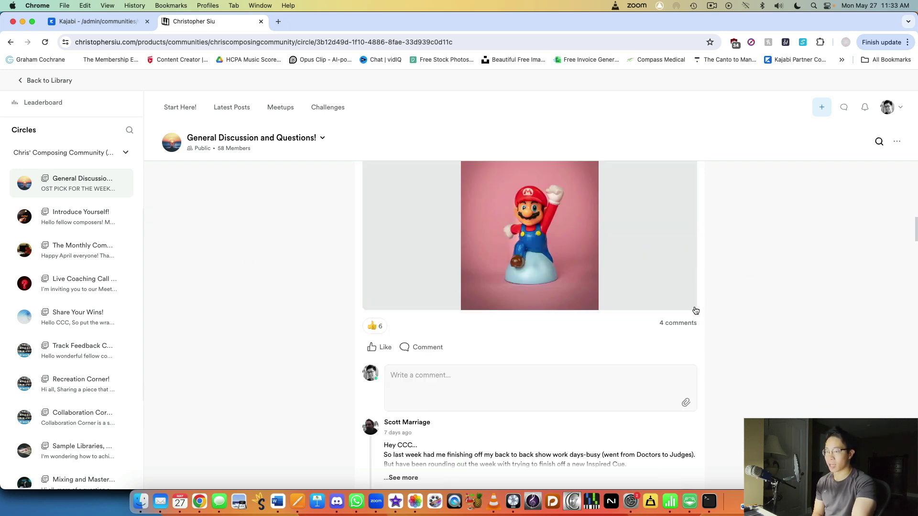
scroll(570, 323, down, 15)
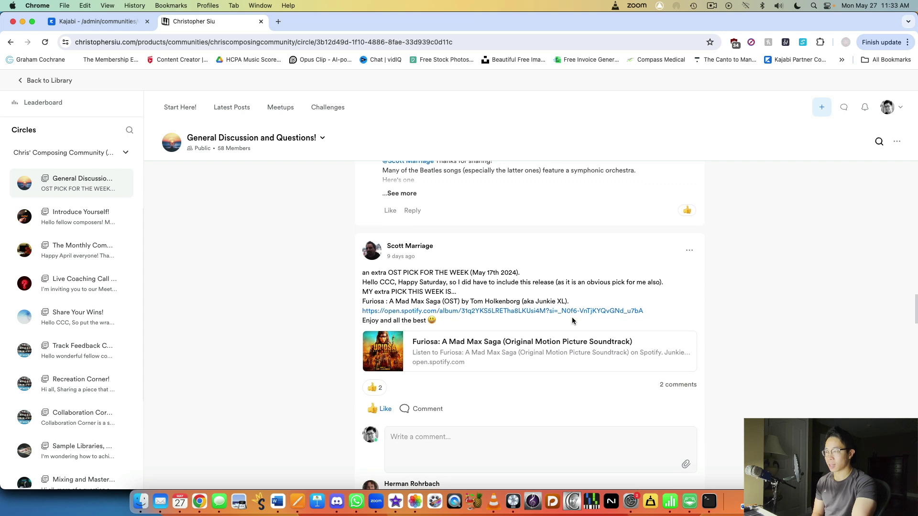
scroll(572, 317, down, 15)
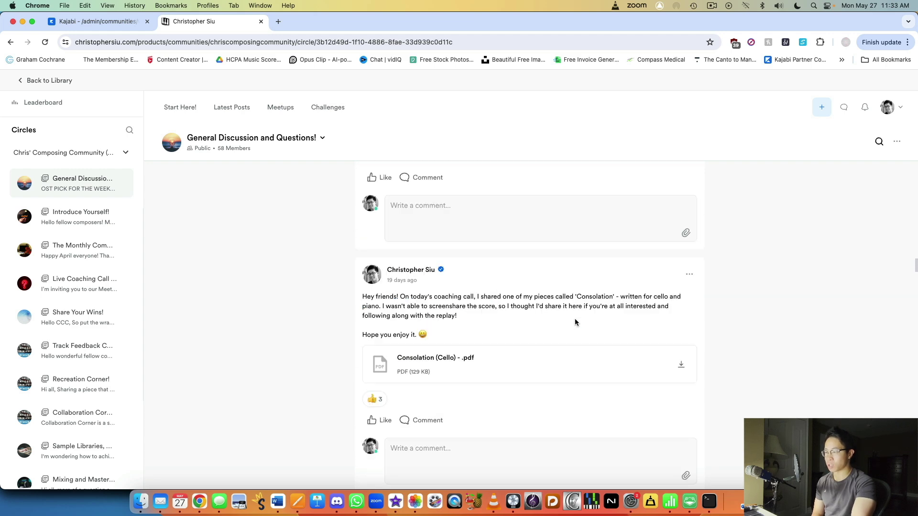
scroll(352, 321, up, 3)
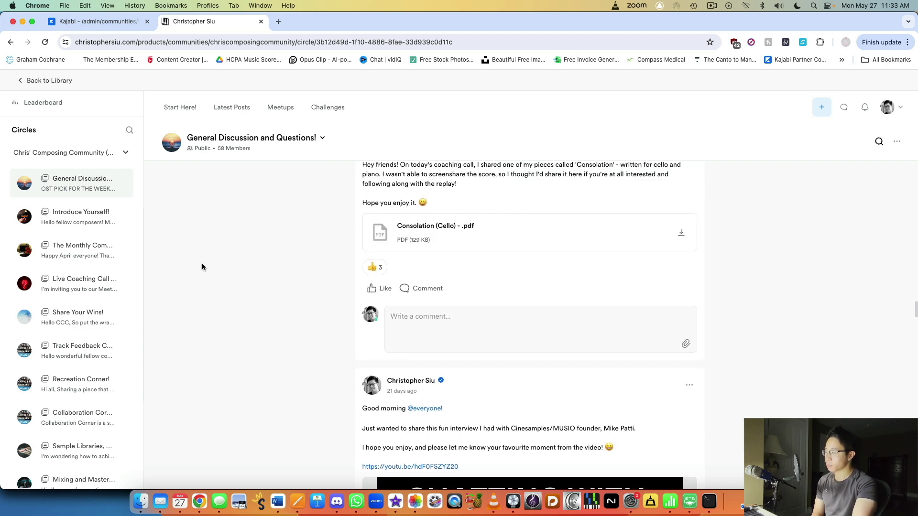
Open the Introduce Yourself! circle and look through members' introductions, the comments, and the emoji reactions available on a post
click(74, 224)
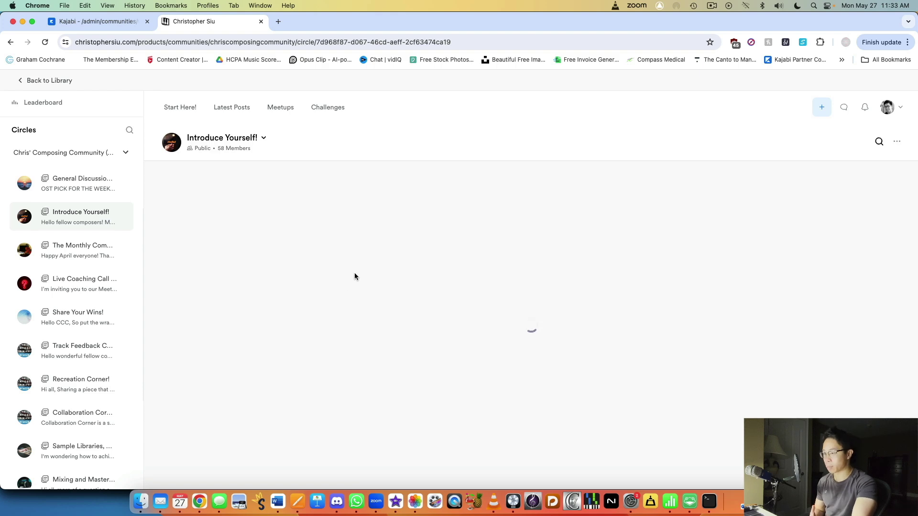
scroll(561, 276, down, 4)
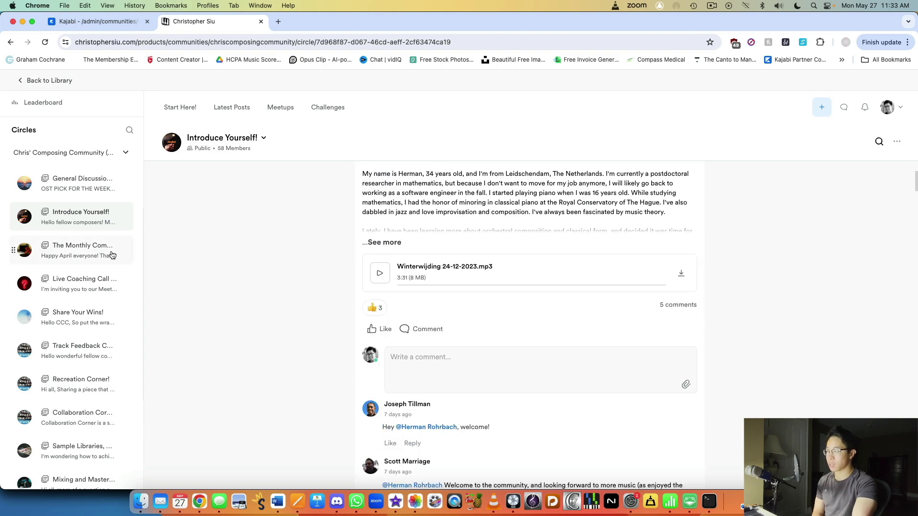
scroll(434, 253, down, 3)
scroll(435, 258, down, 3)
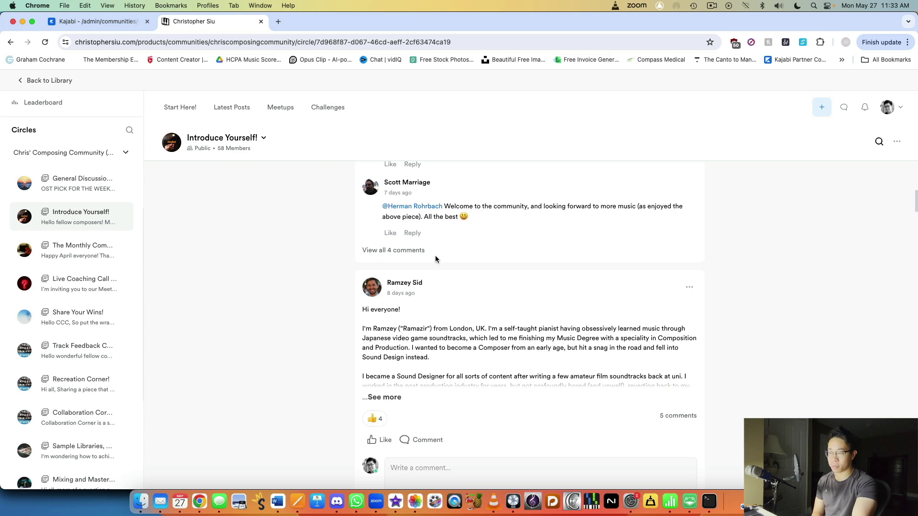
scroll(435, 259, up, 6)
scroll(443, 359, down, 3)
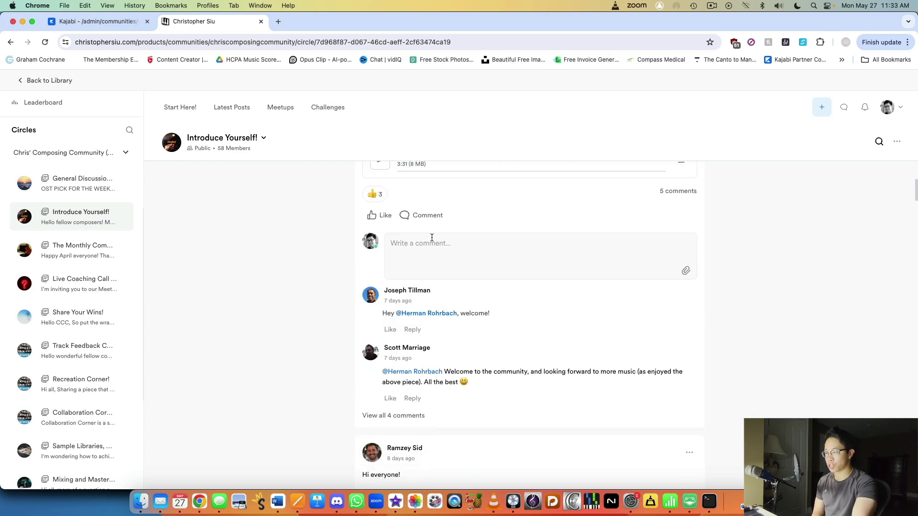
mouse_move(375, 213)
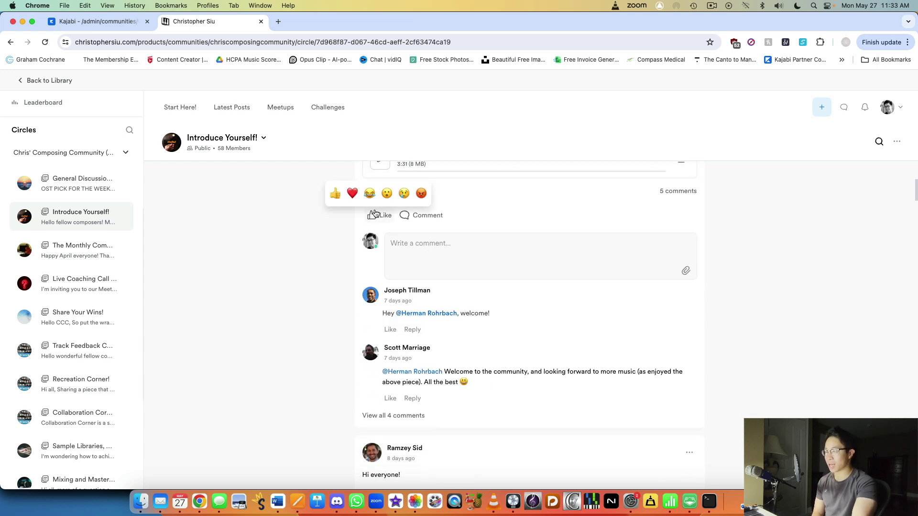
scroll(695, 281, down, 5)
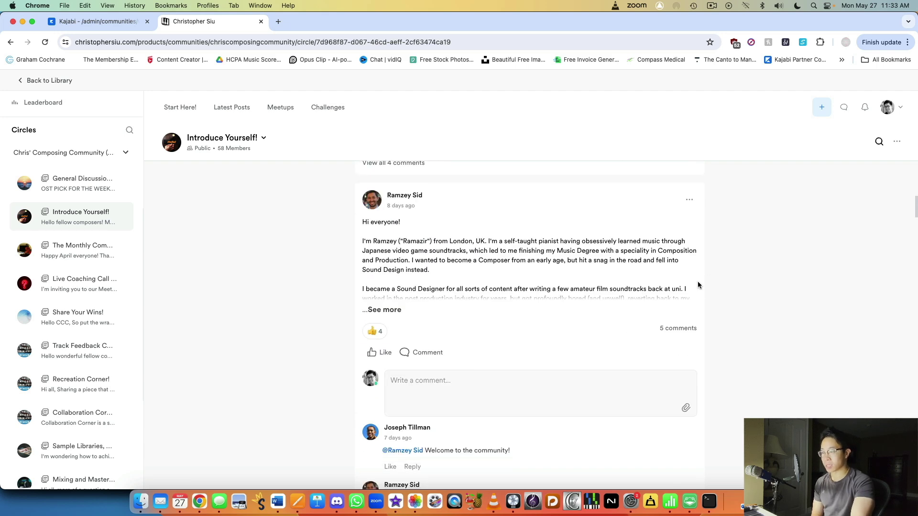
scroll(744, 283, up, 8)
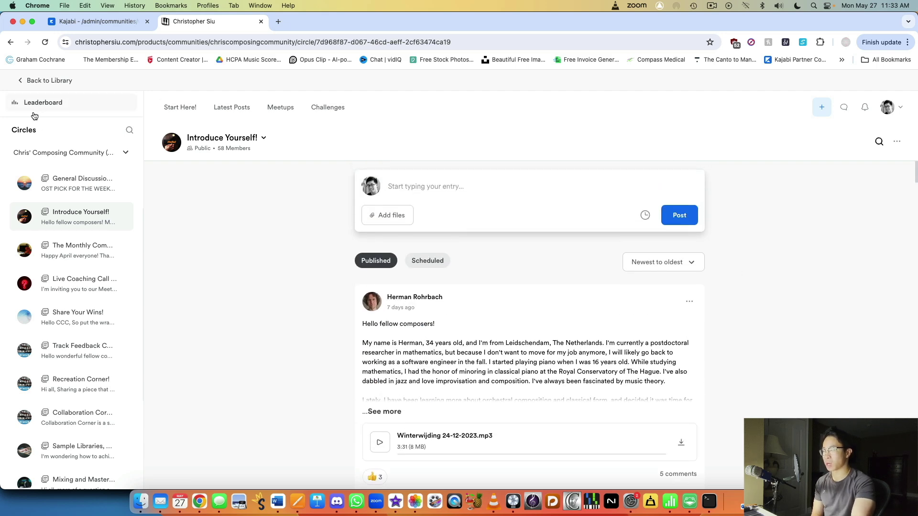
scroll(91, 161, up, 5)
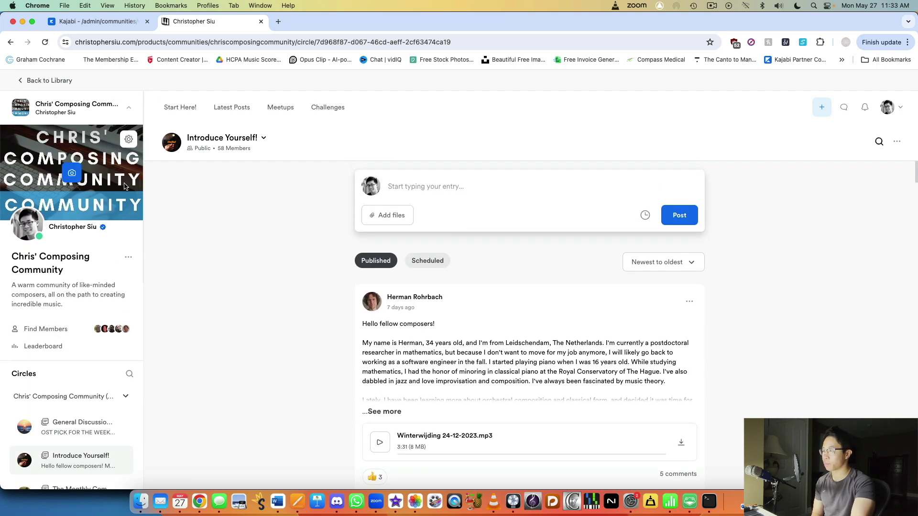
Open the community's Meetups and examine the upcoming Live Coaching Call - June 2024! and the past room recordings
click(287, 107)
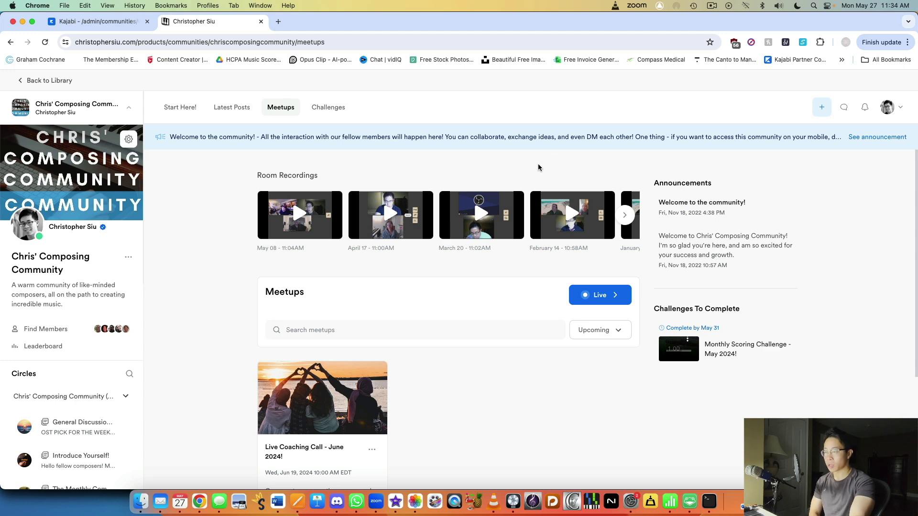
scroll(544, 177, down, 4)
scroll(549, 182, up, 4)
scroll(380, 277, down, 2)
scroll(380, 274, down, 2)
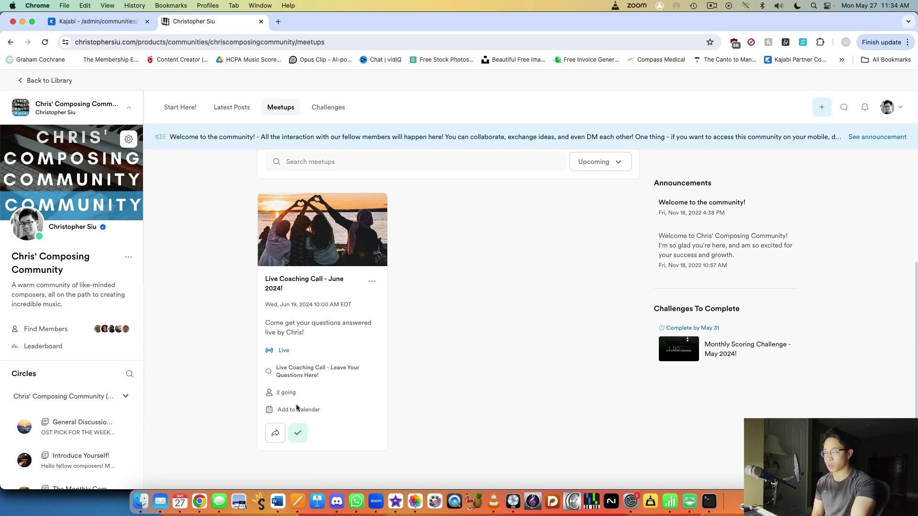
scroll(431, 399, up, 4)
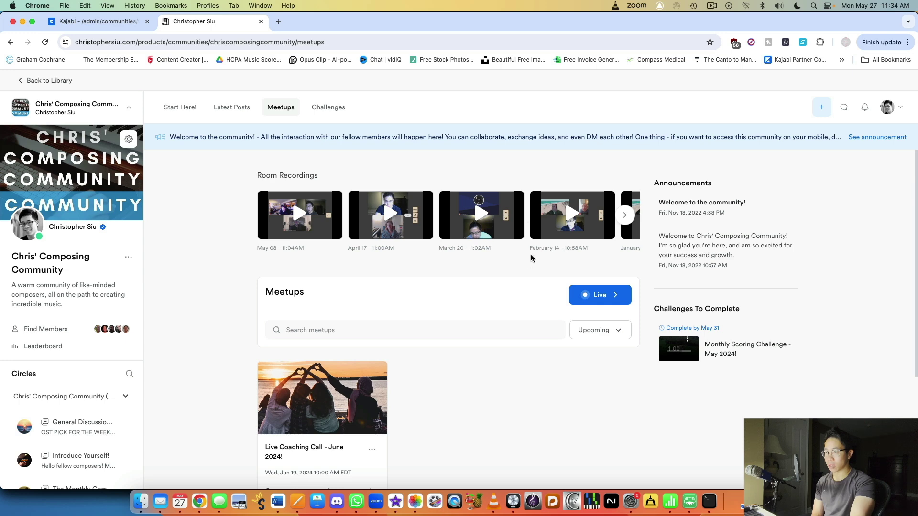
click(625, 215)
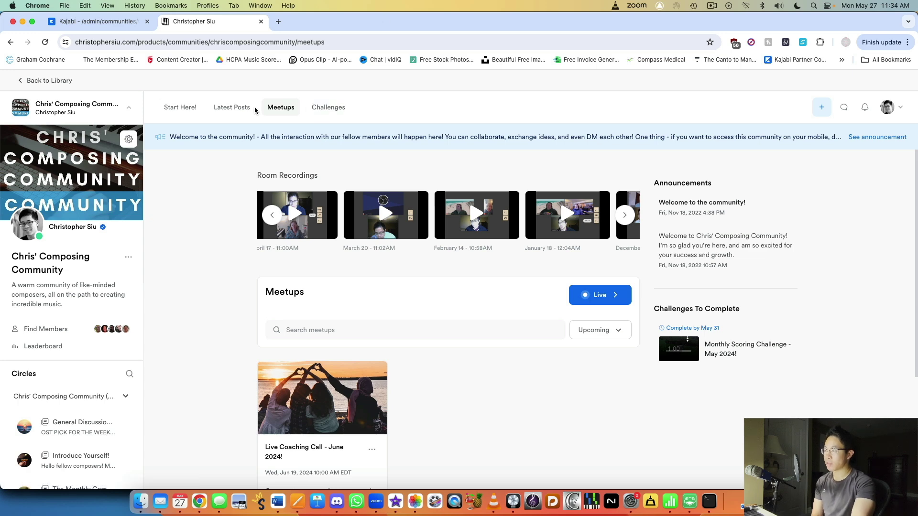
Open the community's Challenges and expand The Monthly Scoring Challenge! to look through all of its challenges
click(328, 107)
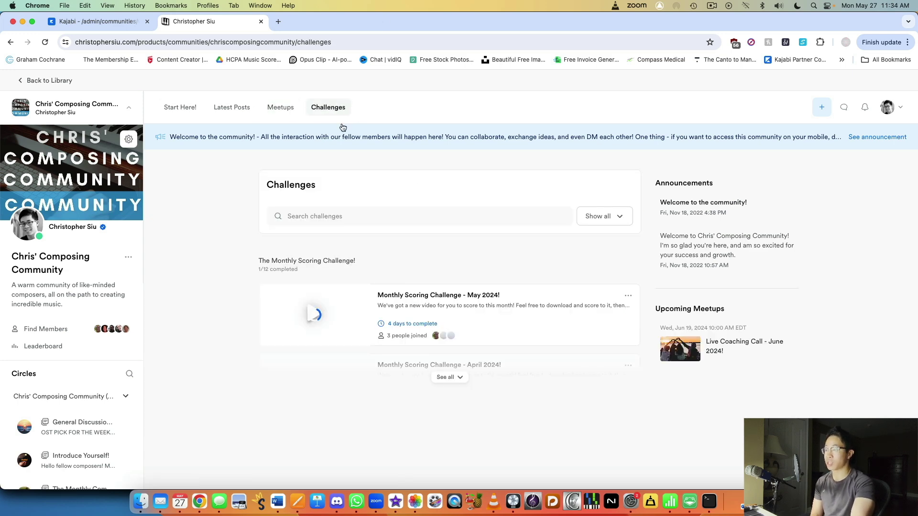
click(453, 382)
scroll(598, 302, down, 3)
scroll(599, 301, up, 3)
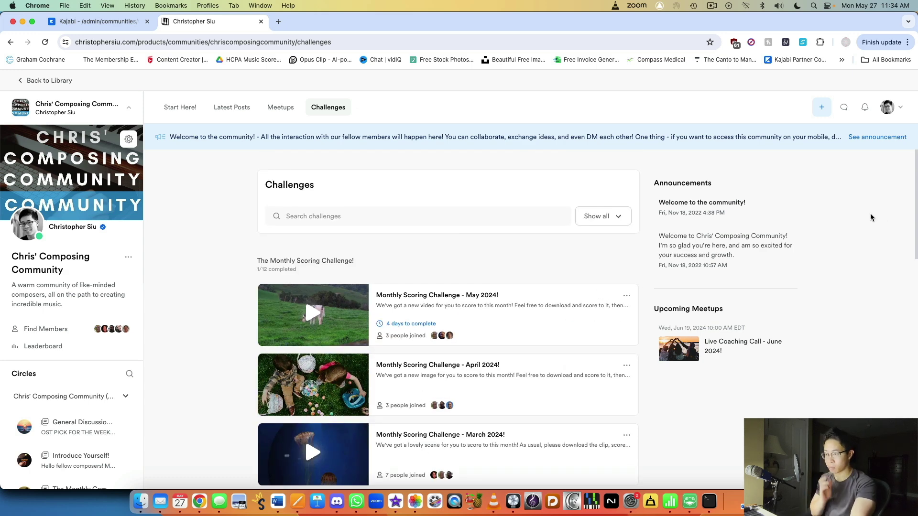
scroll(447, 245, down, 1)
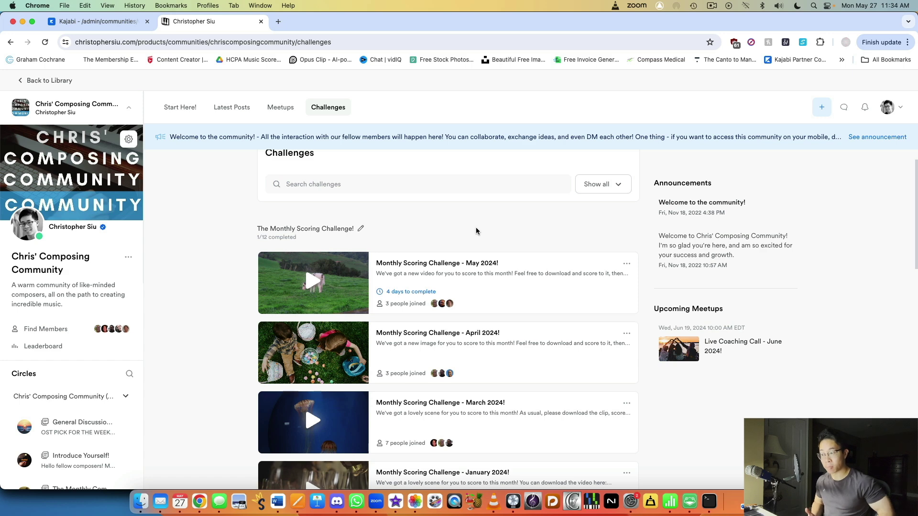
Open the Monthly Scoring Challenge - May 2024!, review its instructions and member submissions, and view the comments on the first entry
click(499, 284)
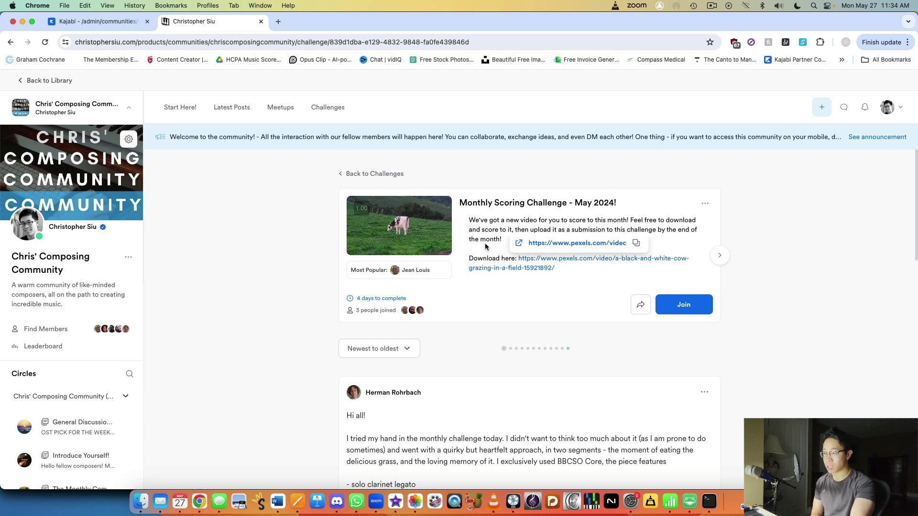
scroll(527, 297, down, 7)
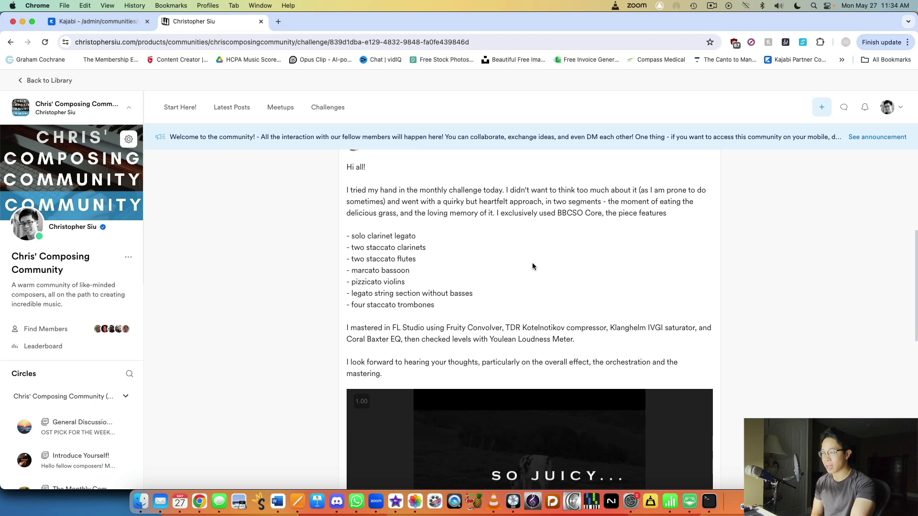
scroll(411, 275, up, 4)
scroll(385, 306, down, 7)
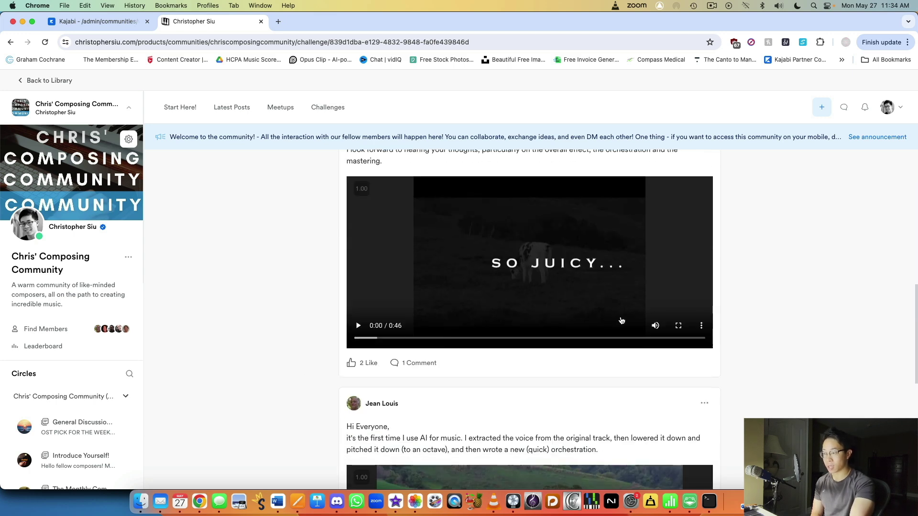
scroll(516, 311, down, 2)
click(421, 277)
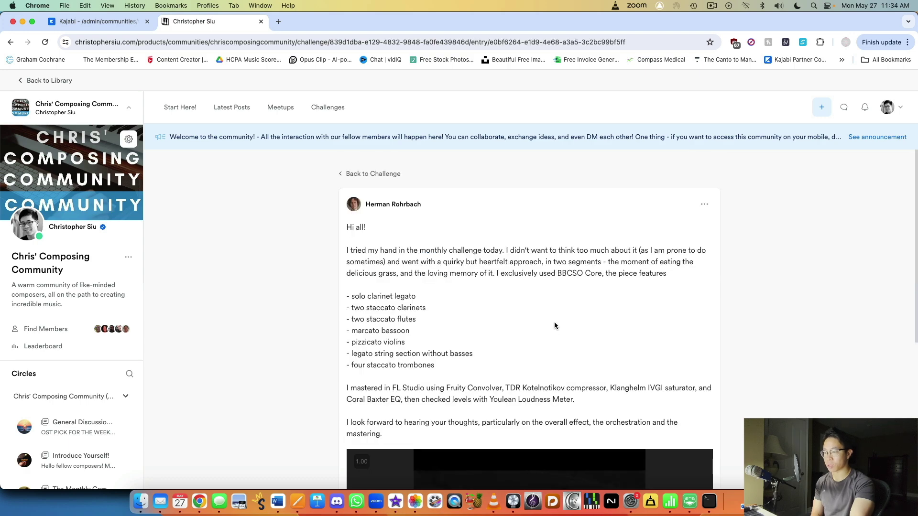
click(10, 42)
scroll(564, 304, up, 6)
scroll(566, 304, up, 2)
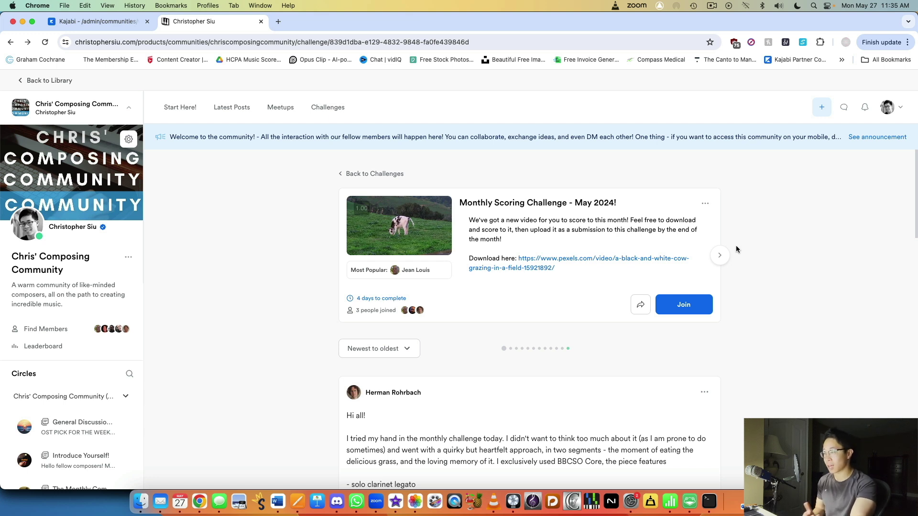
Return to the challenges overview, expand the full monthly scoring list again, and look through the past challenges
click(11, 42)
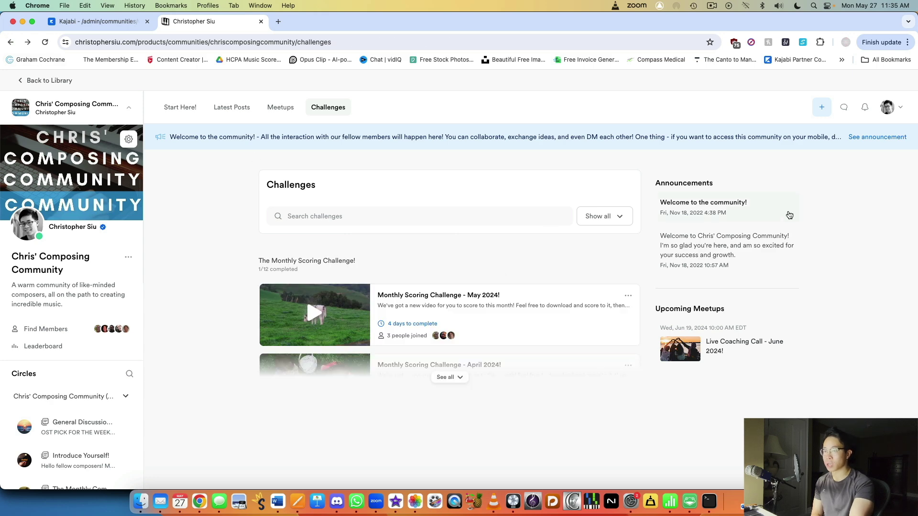
click(437, 380)
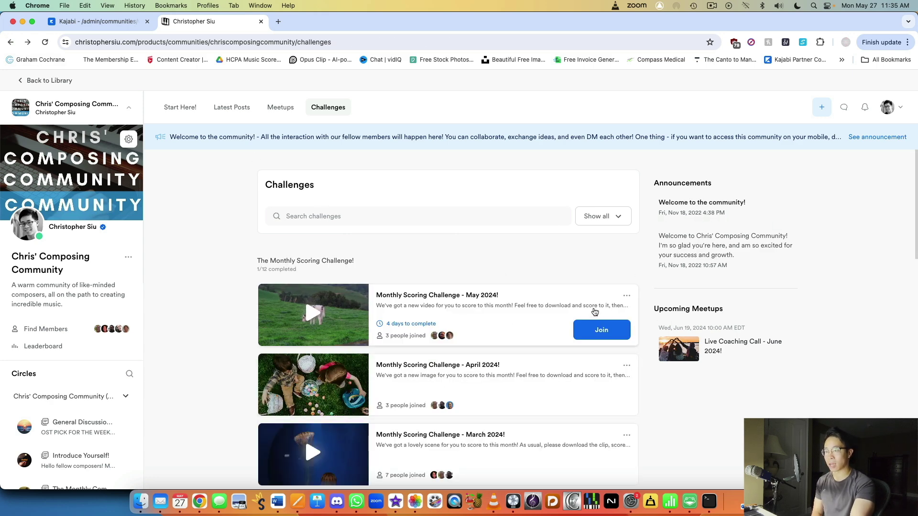
scroll(593, 313, down, 10)
scroll(588, 320, up, 3)
scroll(590, 323, up, 7)
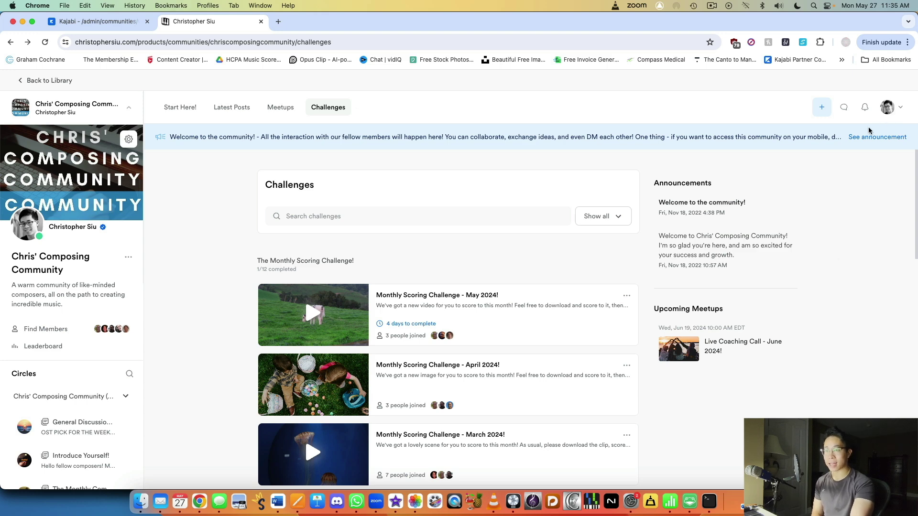
Check which content types can be created in the community: Challenge, Circle, Meetup, and Announcement
click(823, 110)
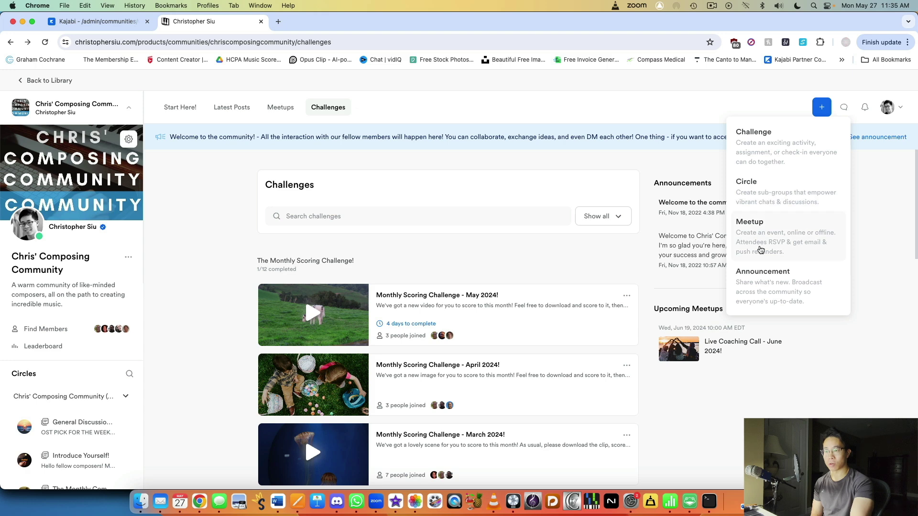
click(859, 243)
click(831, 109)
click(860, 183)
View the community's direct messages and its recent notifications
click(842, 108)
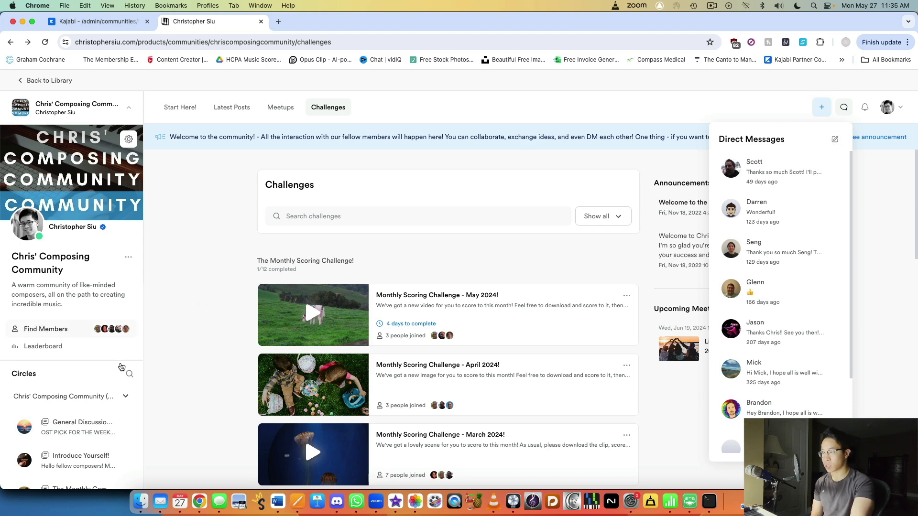
click(861, 186)
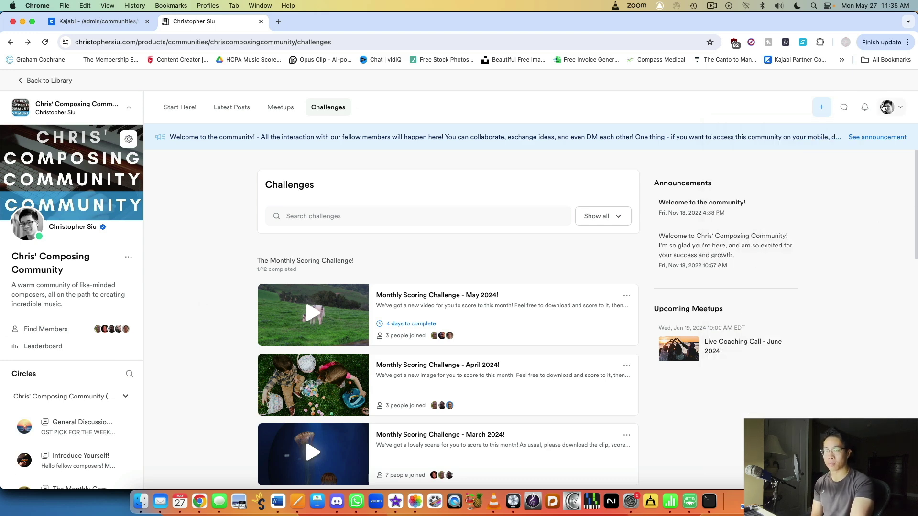
click(865, 107)
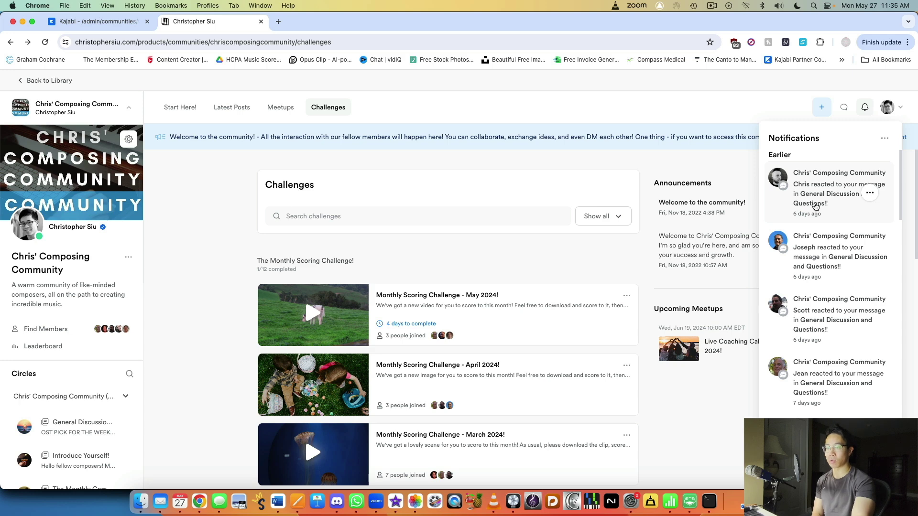
Look through the earlier community notifications, close them, and skim the Challenges page
scroll(811, 300, down, 1)
scroll(810, 300, down, 2)
scroll(813, 306, up, 3)
click(773, 104)
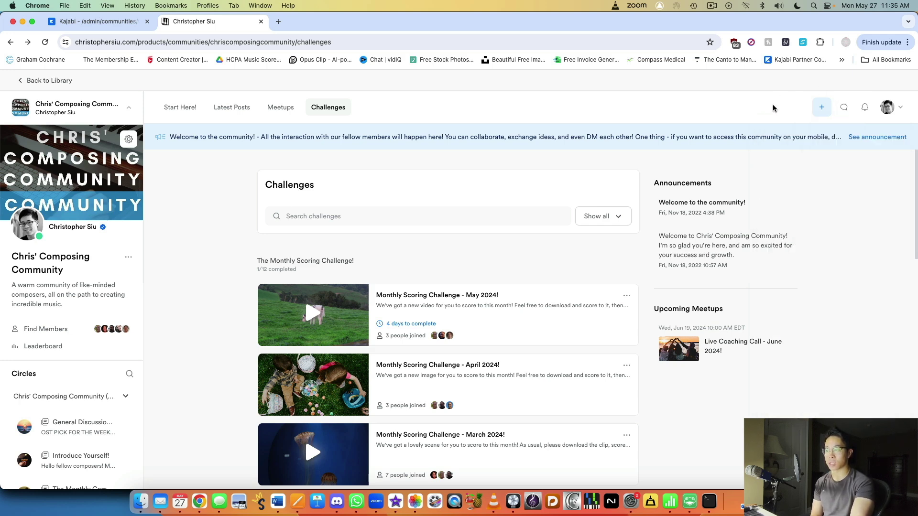
scroll(15, 382, down, 5)
scroll(62, 411, up, 5)
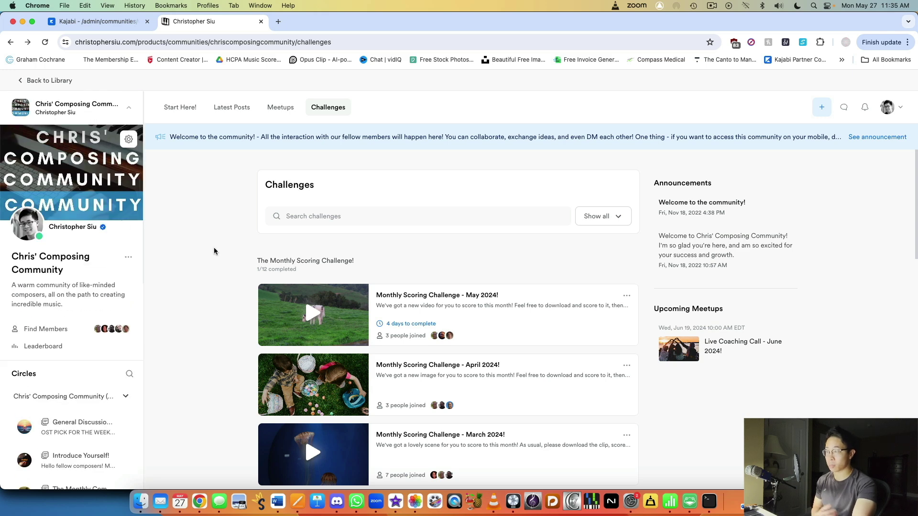
Return to the Kajabi admin site and review the full list of products, including the courses and the community access group
click(114, 21)
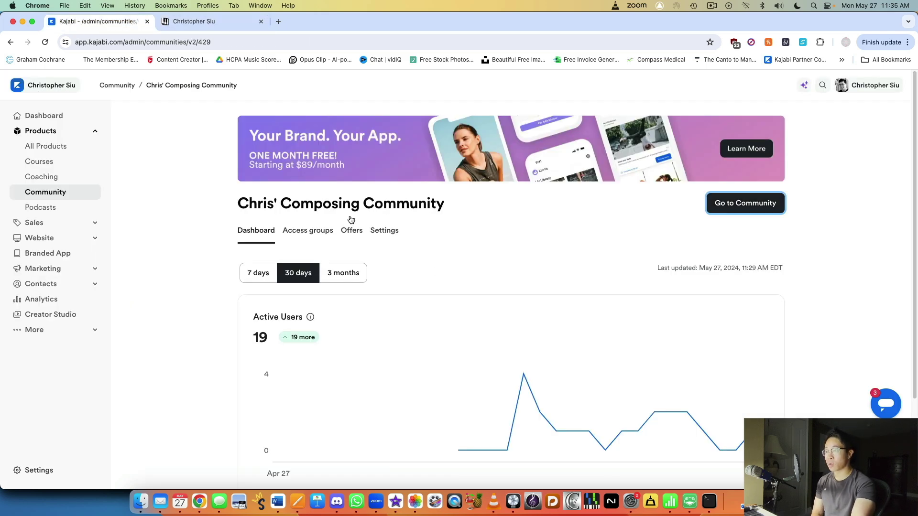
click(89, 145)
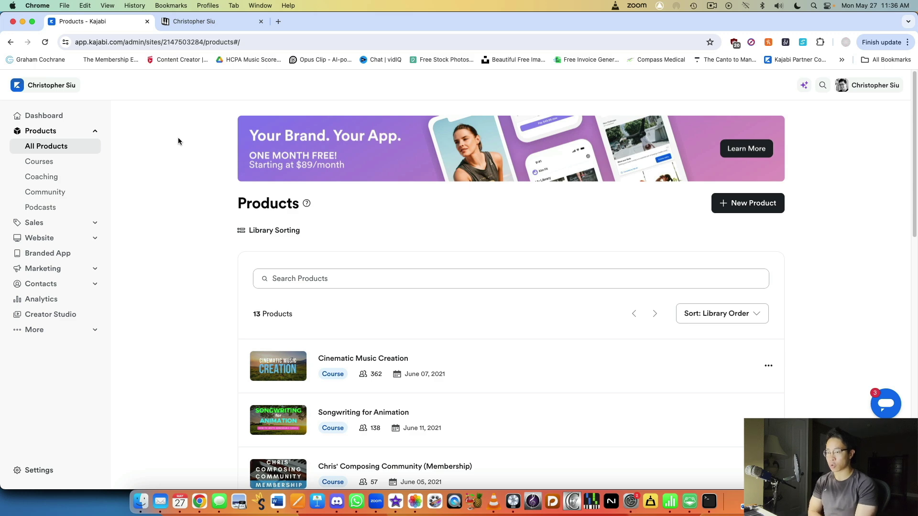
scroll(194, 162, down, 7)
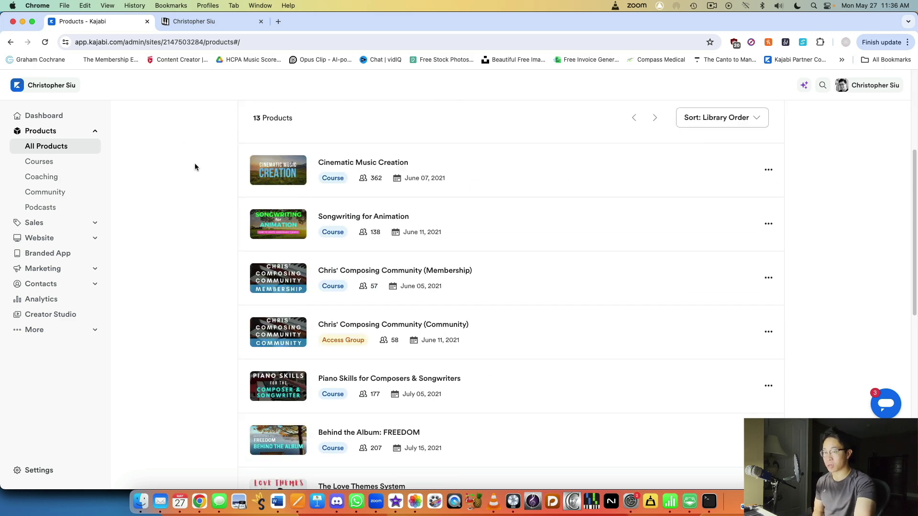
scroll(229, 181, down, 2)
scroll(242, 205, up, 3)
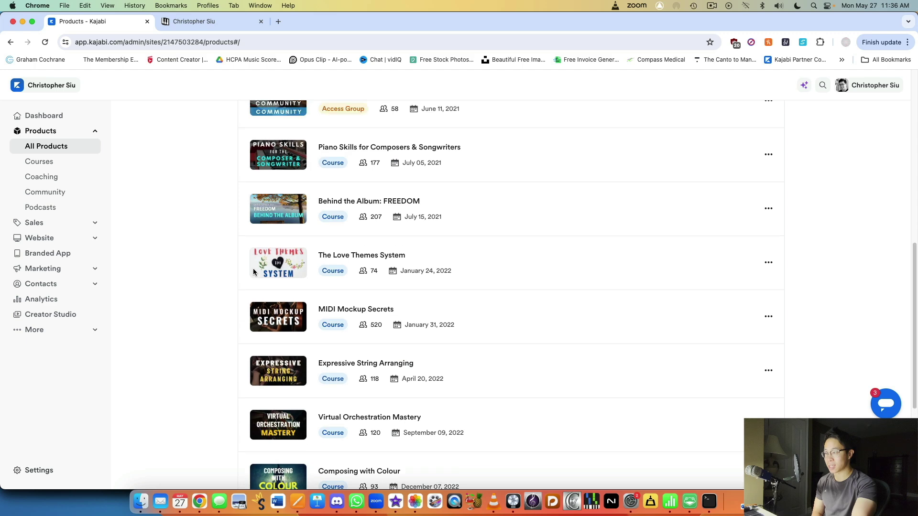
scroll(417, 191, up, 2)
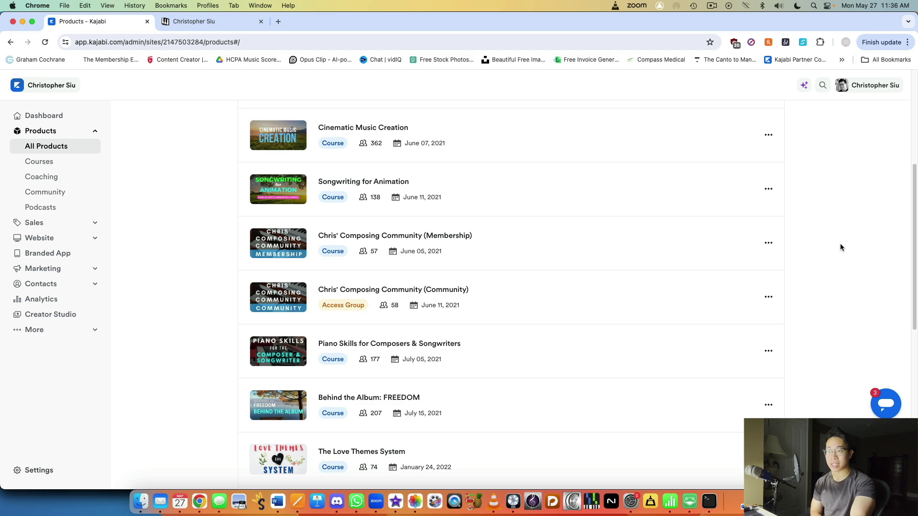
scroll(840, 238, up, 5)
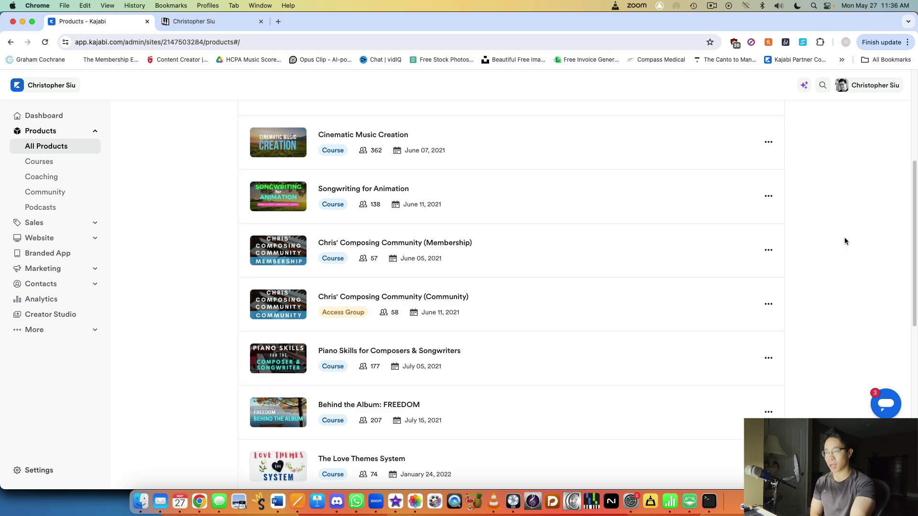